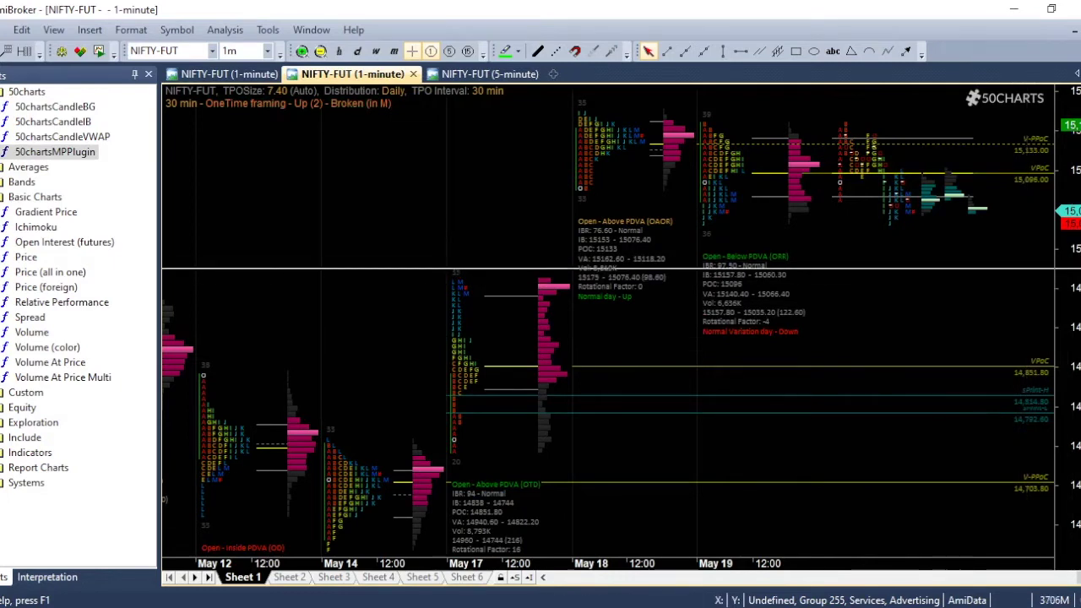
Step: Shift and stretch the price axis of the NIFTY-FUT profile chart, and reset it to automatic scaling
{"action": "mouse_move", "coordinate": [1068, 295]}
{"action": "left_mouse_down"}
{"action": "mouse_move", "coordinate": [1068, 397]}
{"action": "mouse_move", "coordinate": [1068, 271]}
{"action": "mouse_move", "coordinate": [1068, 410]}
{"action": "mouse_move", "coordinate": [1068, 313]}
{"action": "left_mouse_up"}
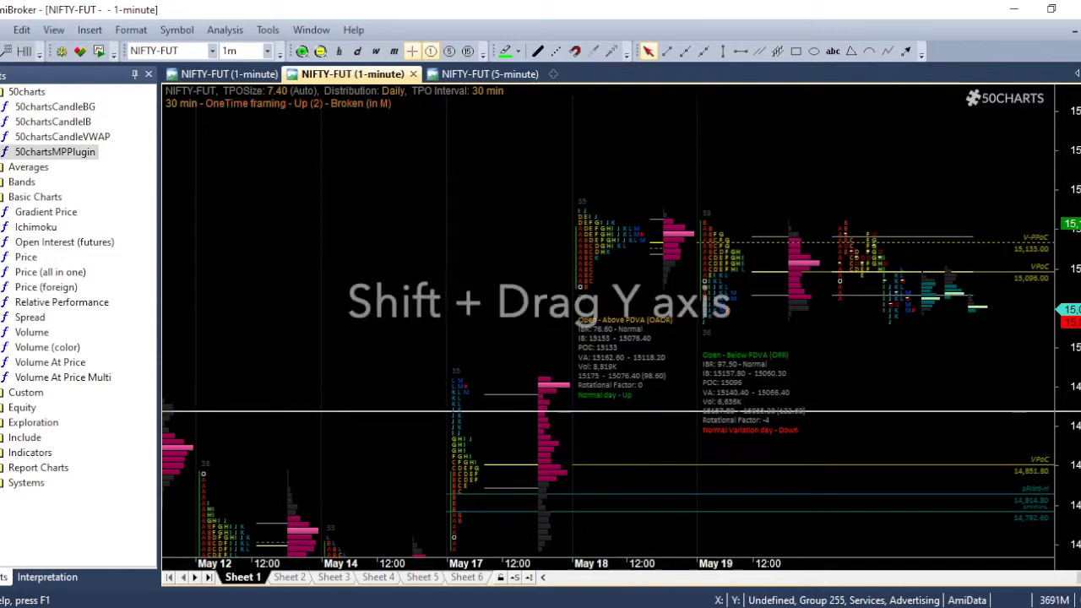
{"action": "left_click_drag", "start_coordinate": [1066, 360], "coordinate": [1069, 249]}
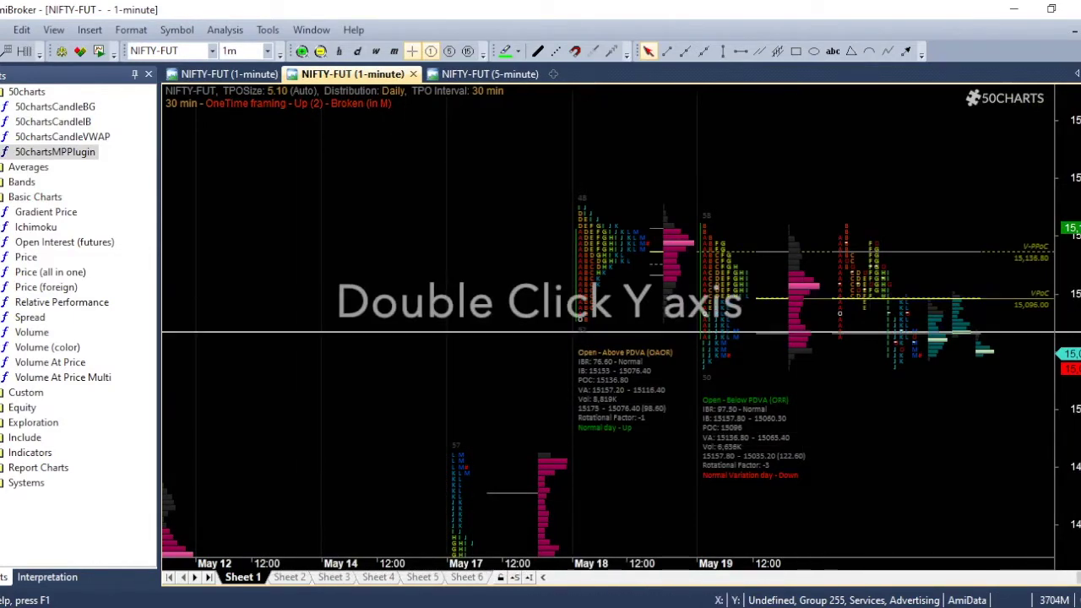
{"action": "double_click", "coordinate": [1066, 334]}
{"action": "double_click", "coordinate": [1066, 334]}
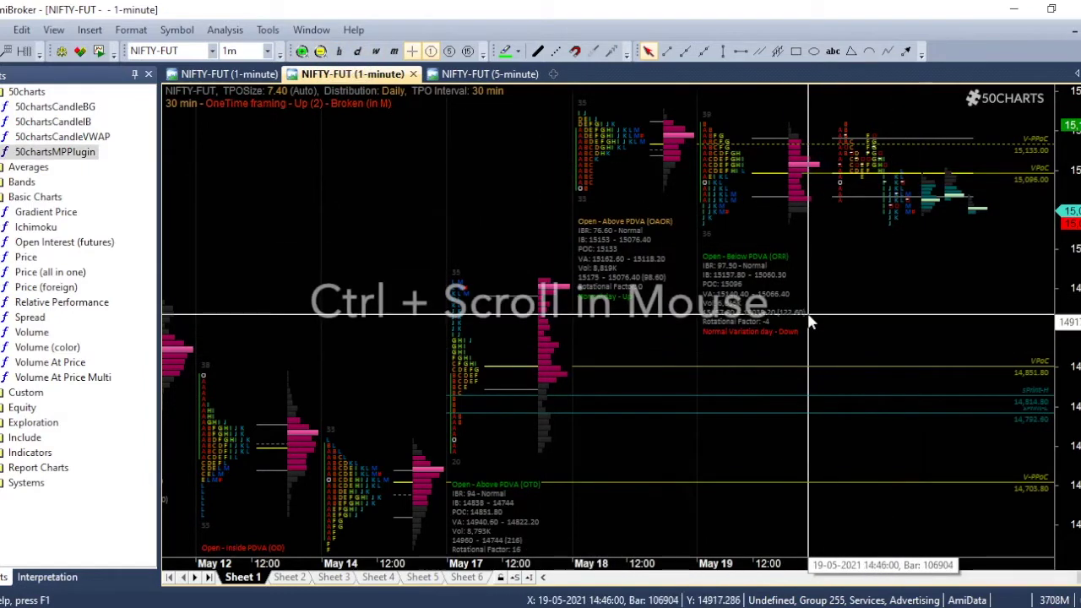
Step: Zoom the profile chart out to show the sessions since late April, and zoom back in on mid-May
{"action": "scroll", "coordinate": [809, 321], "scroll_direction": "down", "scroll_amount": 4}
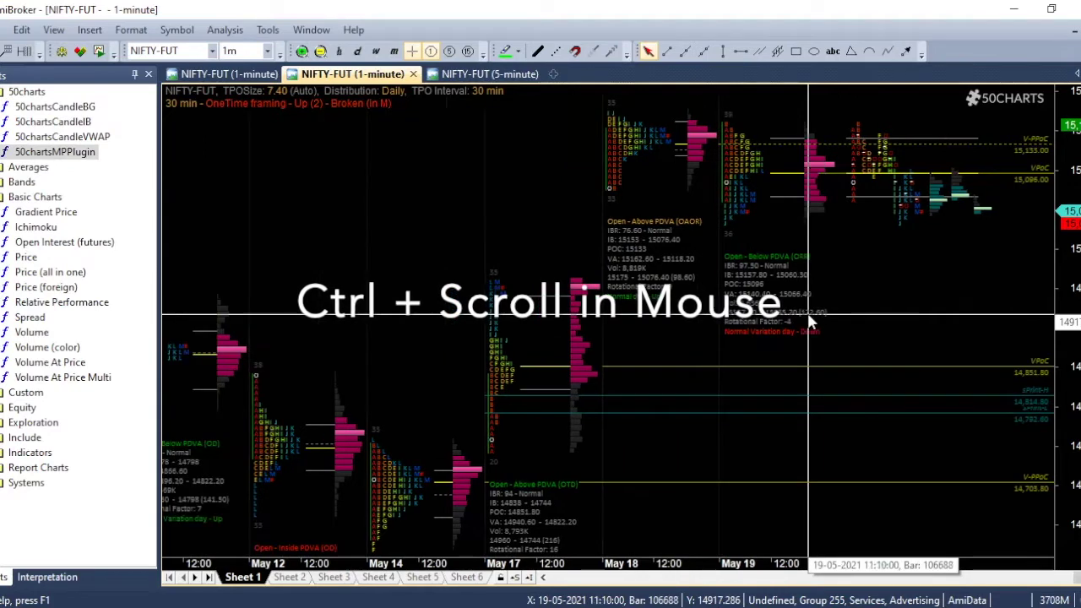
{"action": "scroll", "coordinate": [808, 317], "scroll_direction": "down", "scroll_amount": 2}
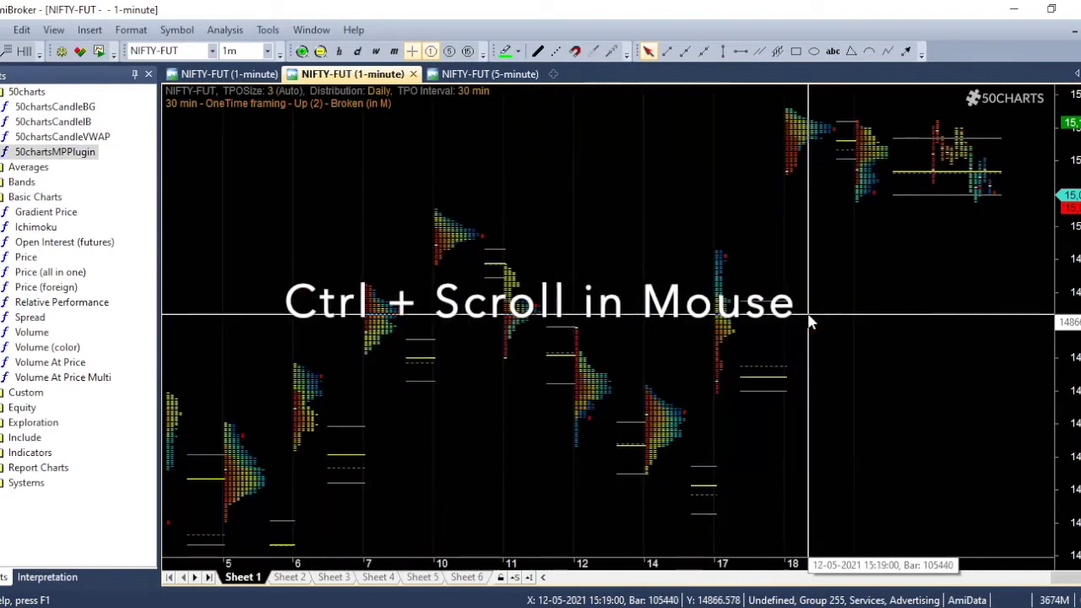
{"action": "scroll", "coordinate": [836, 338], "scroll_direction": "down", "scroll_amount": 2}
{"action": "scroll", "coordinate": [839, 340], "scroll_direction": "down", "scroll_amount": 3}
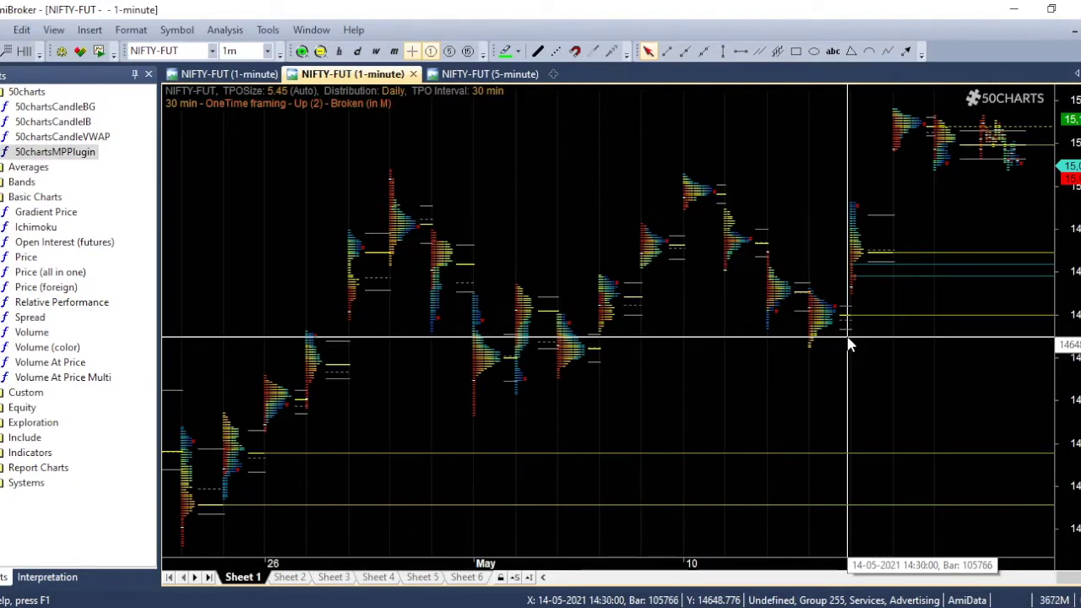
{"action": "scroll", "coordinate": [848, 338], "scroll_direction": "up", "scroll_amount": 4}
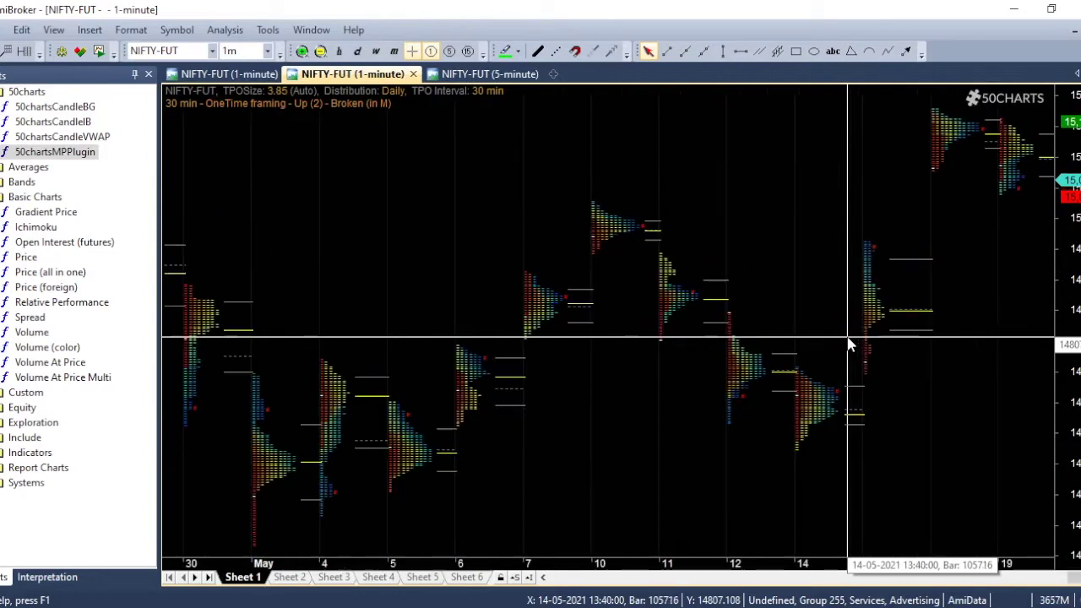
{"action": "scroll", "coordinate": [849, 345], "scroll_direction": "up", "scroll_amount": 4}
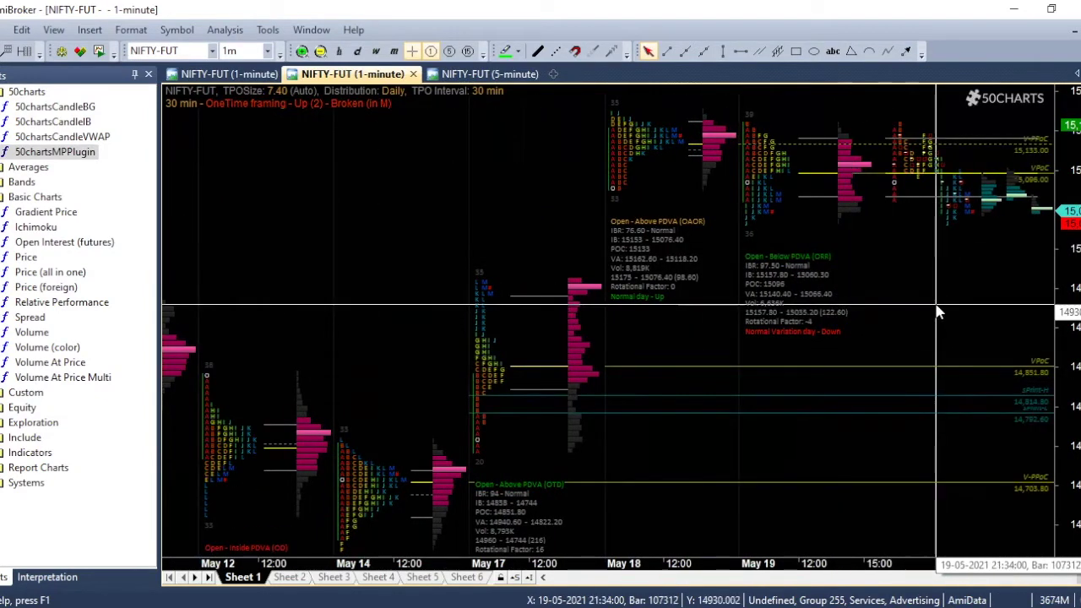
{"action": "scroll", "coordinate": [936, 309], "scroll_direction": "down", "scroll_amount": 2}
Step: Select a bar on May 19, merge that day's profile with the May 18 profile, and split them again
{"action": "left_click", "coordinate": [730, 297]}
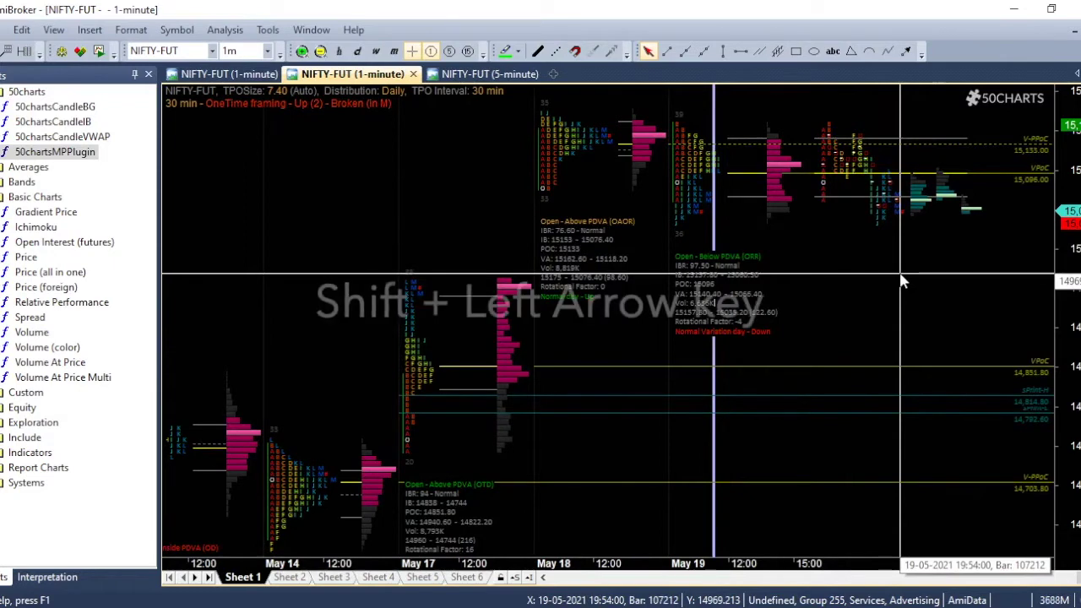
{"action": "key", "text": "shift+Left"}
{"action": "key", "text": "shift+Left"}
{"action": "key", "text": "shift+Left"}
{"action": "key", "text": "shift+Left"}
{"action": "key", "text": "shift+Left"}
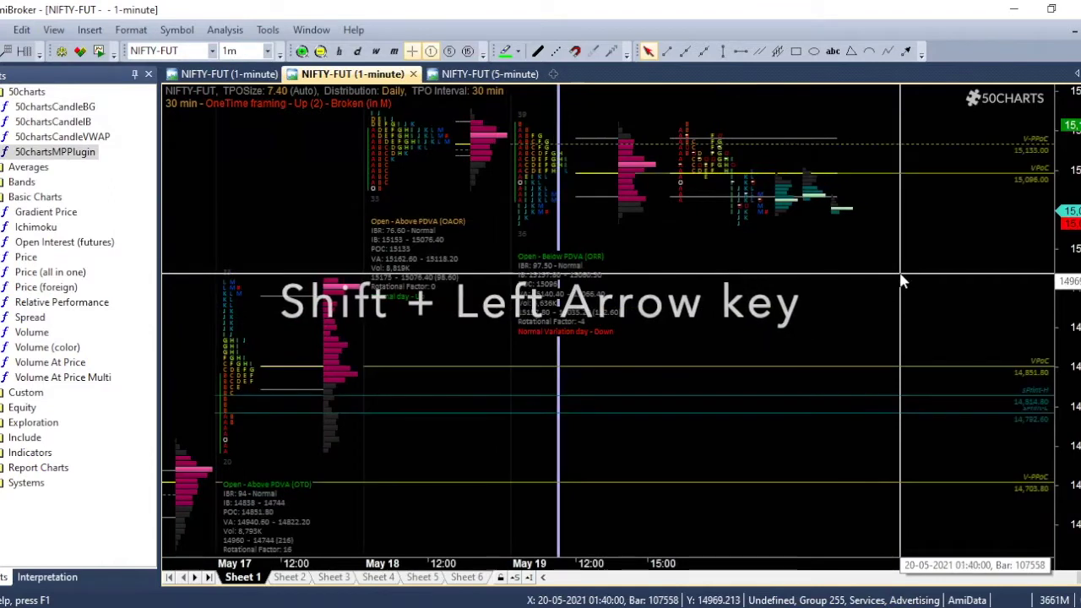
{"action": "key", "text": "shift+Right"}
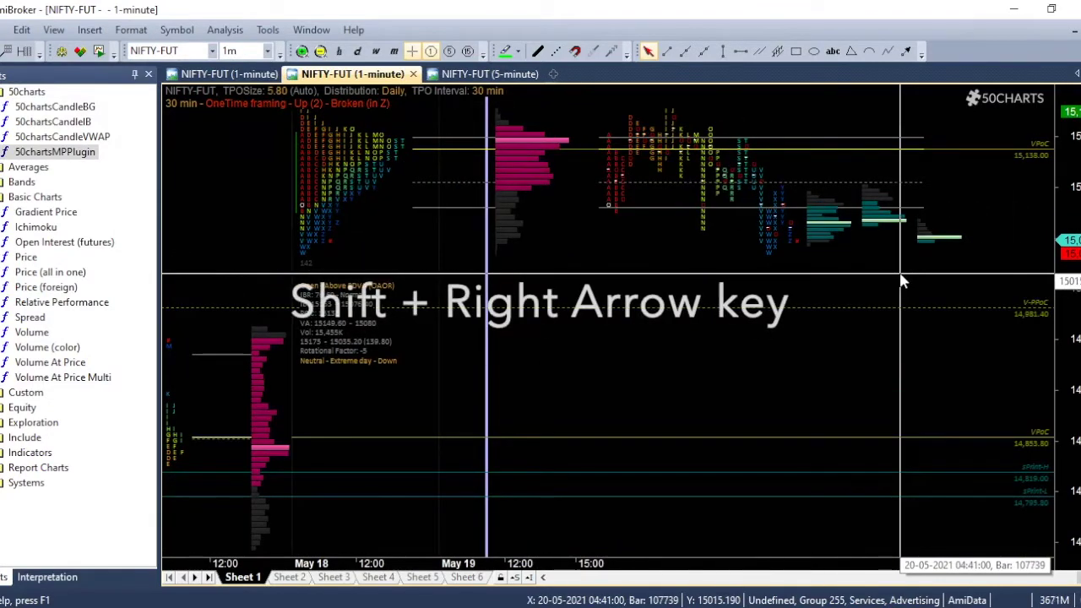
{"action": "key", "text": "shift+Right"}
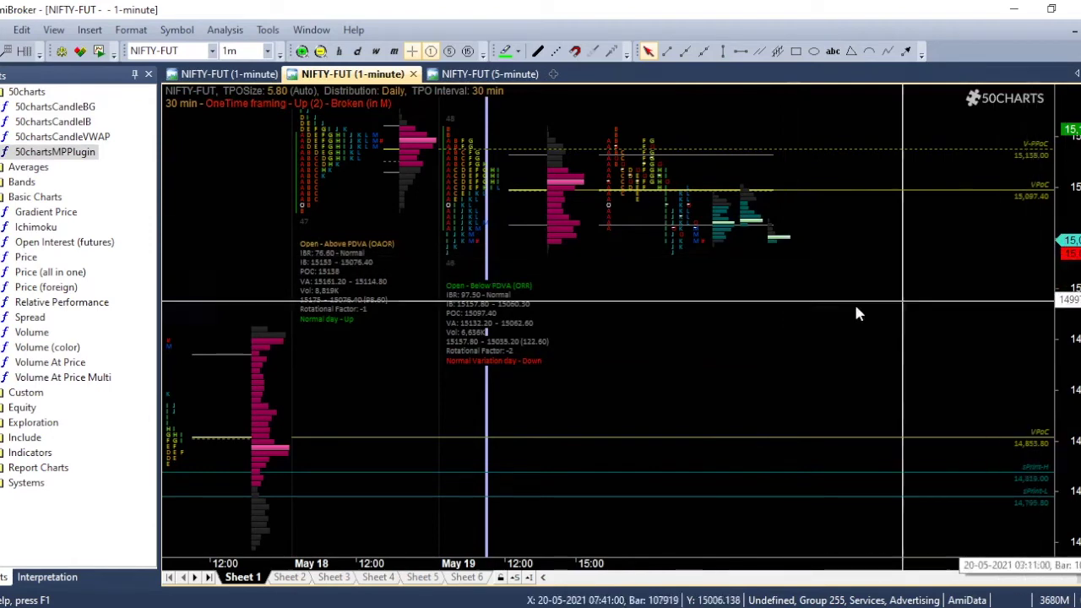
Step: Return the profile chart to the recent sessions, and place and clear the bar selector line on May 18
{"action": "key", "text": "Home"}
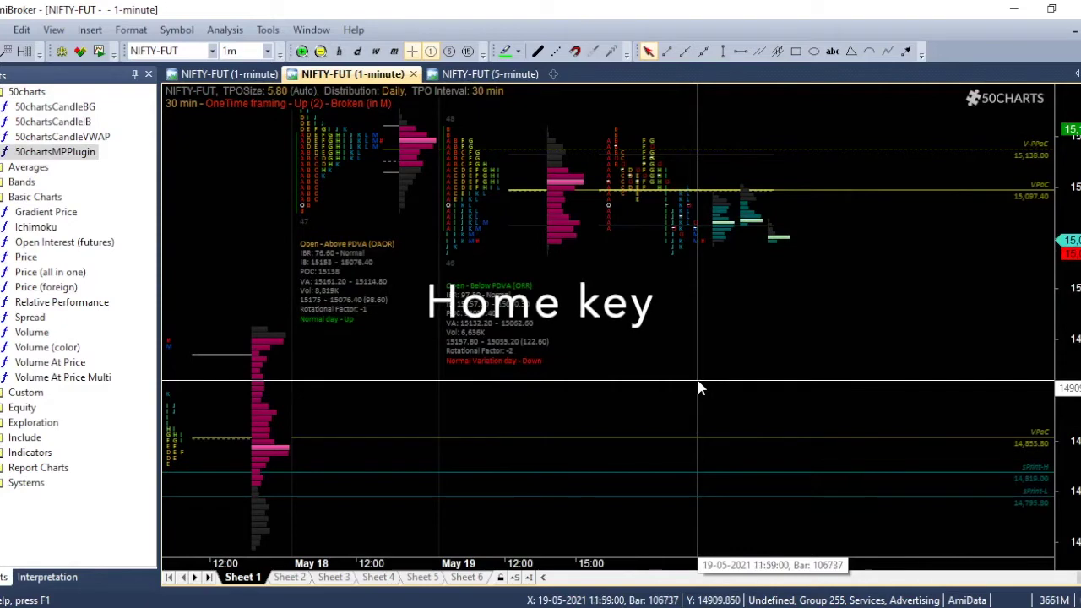
{"action": "scroll", "coordinate": [699, 389], "scroll_direction": "up", "scroll_amount": 6}
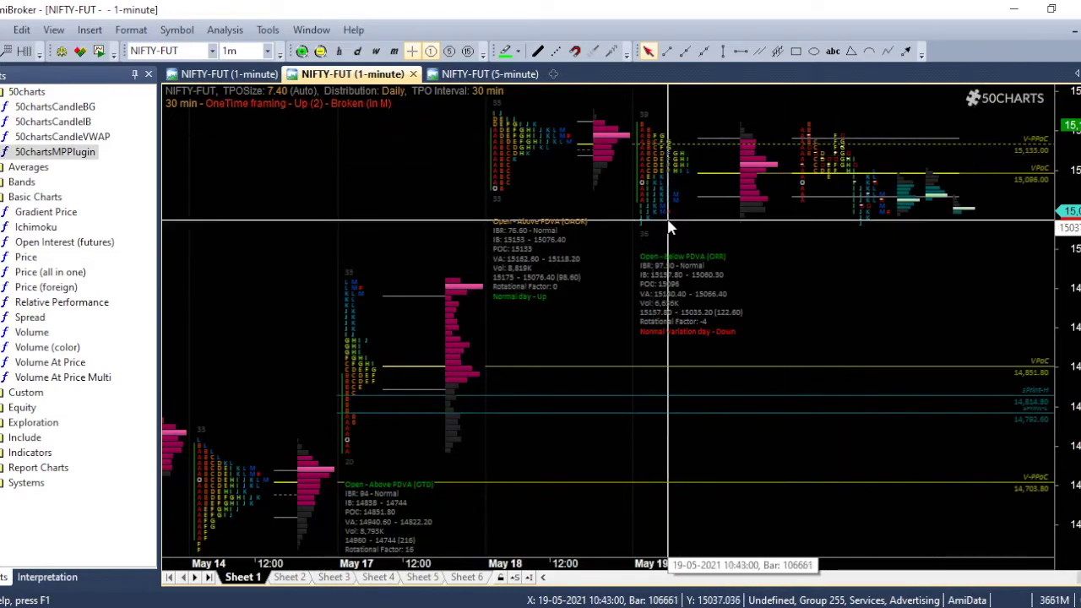
{"action": "left_click", "coordinate": [551, 194]}
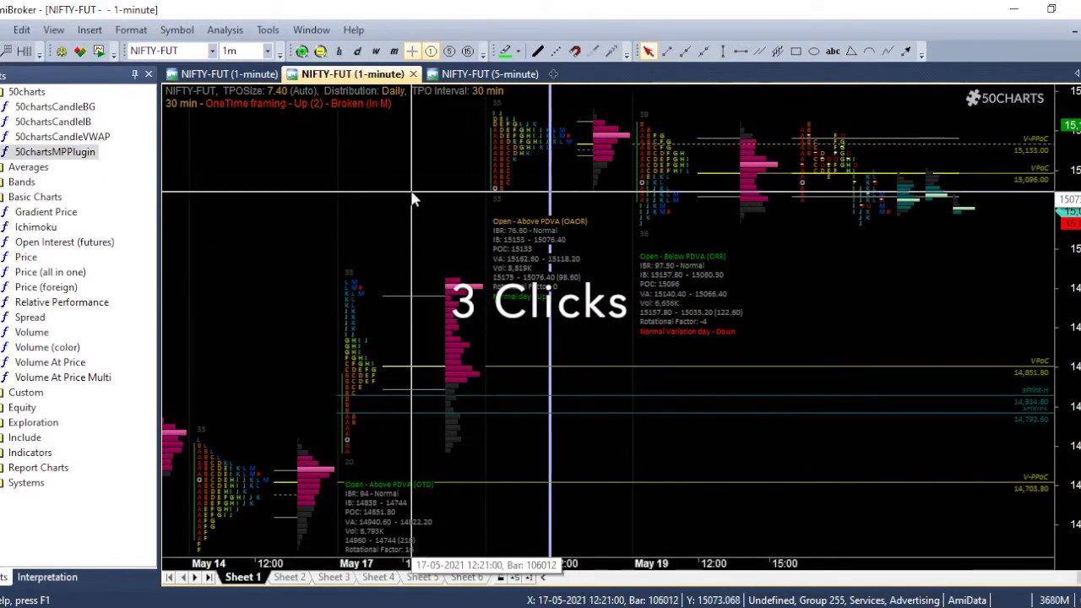
{"action": "left_click", "coordinate": [795, 249]}
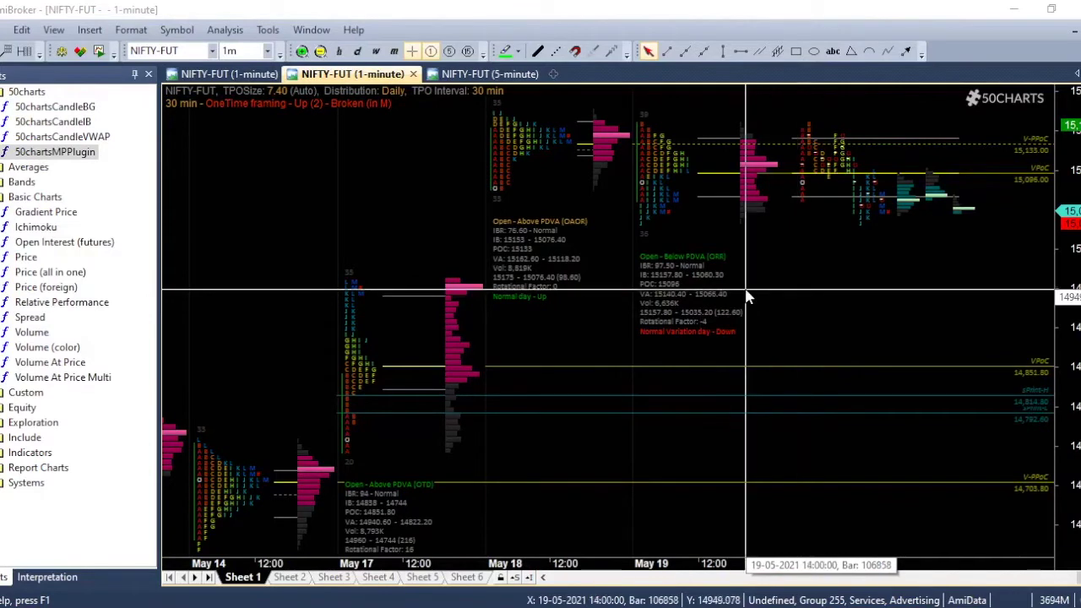
Step: Open the 5-minute NIFTY-FUT chart and cycle its price style through line, bars and candlesticks
{"action": "left_click", "coordinate": [488, 76]}
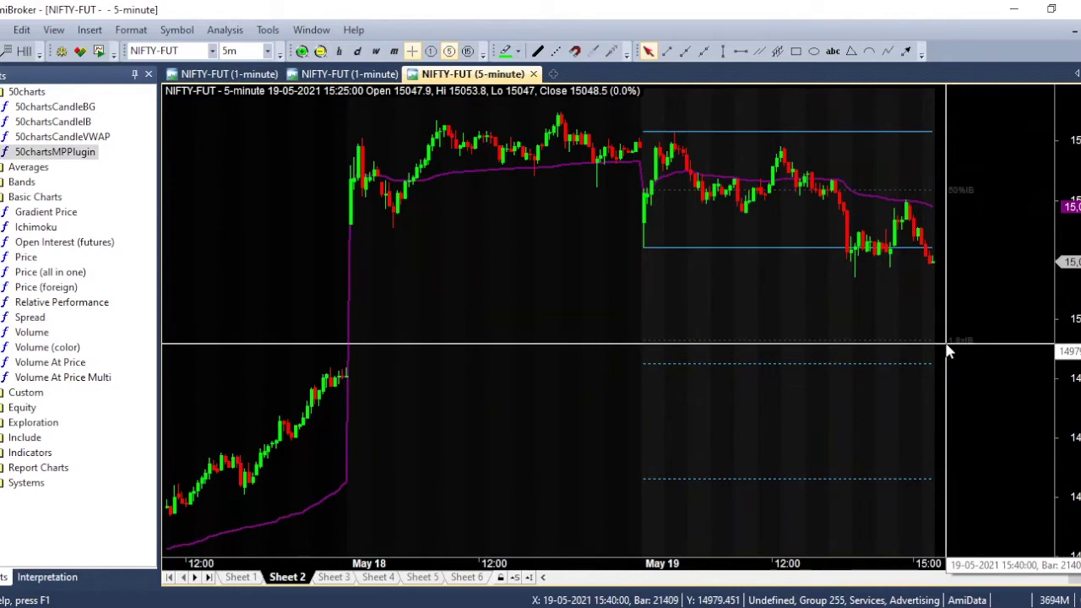
{"action": "key", "text": "ctrl+1"}
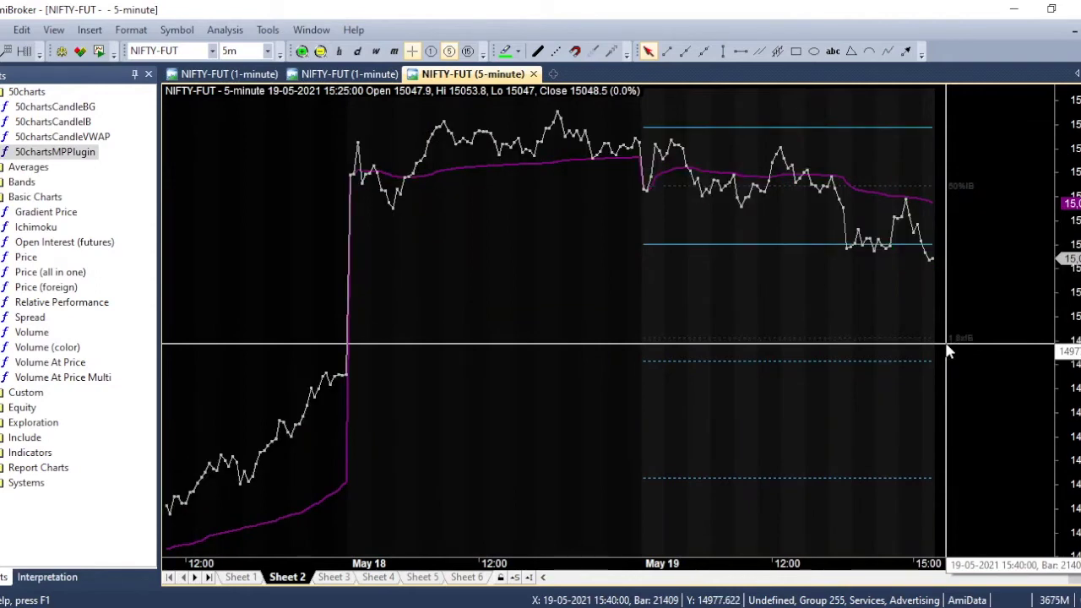
{"action": "key", "text": "ctrl+shift+b"}
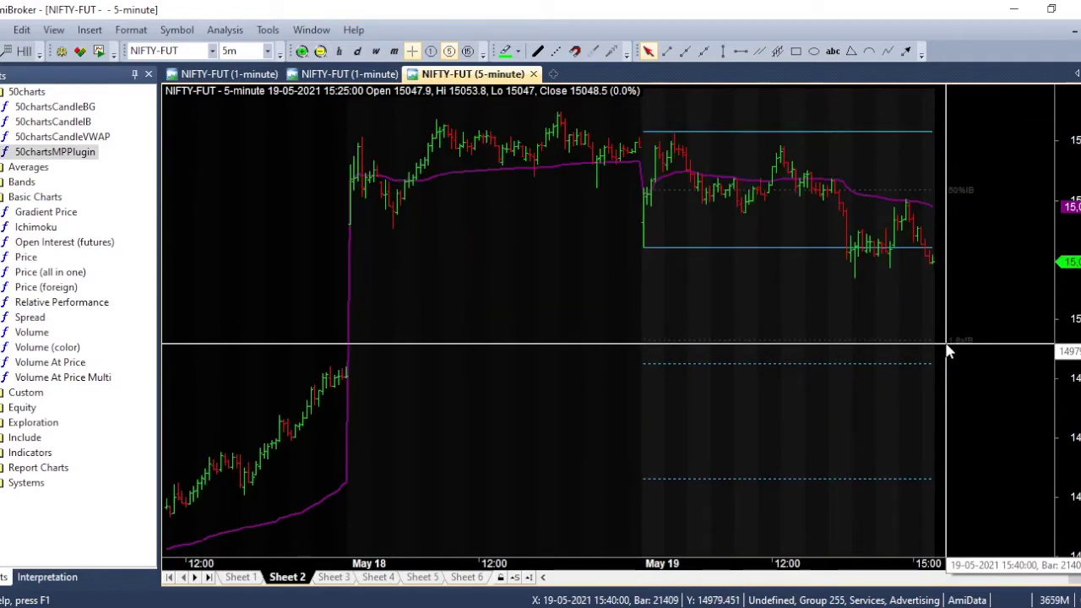
{"action": "key", "text": "ctrl+shift+c"}
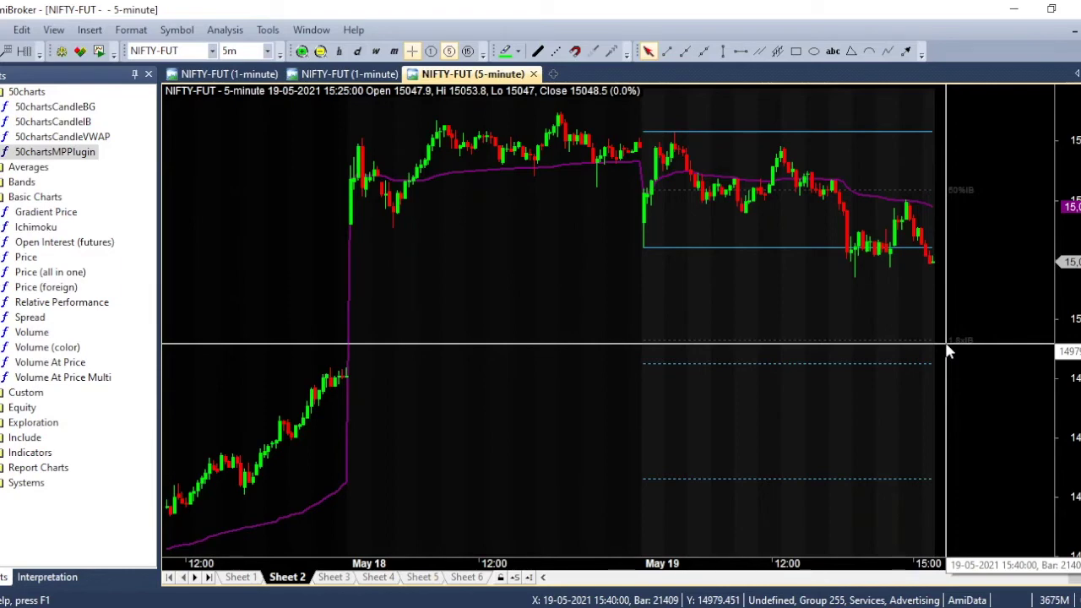
Step: View the candlestick chart at the 1-, 2-, 3- and 5-minute intervals in turn
{"action": "key", "text": "1"}
{"action": "scroll", "coordinate": [907, 429], "scroll_direction": "down", "scroll_amount": 3}
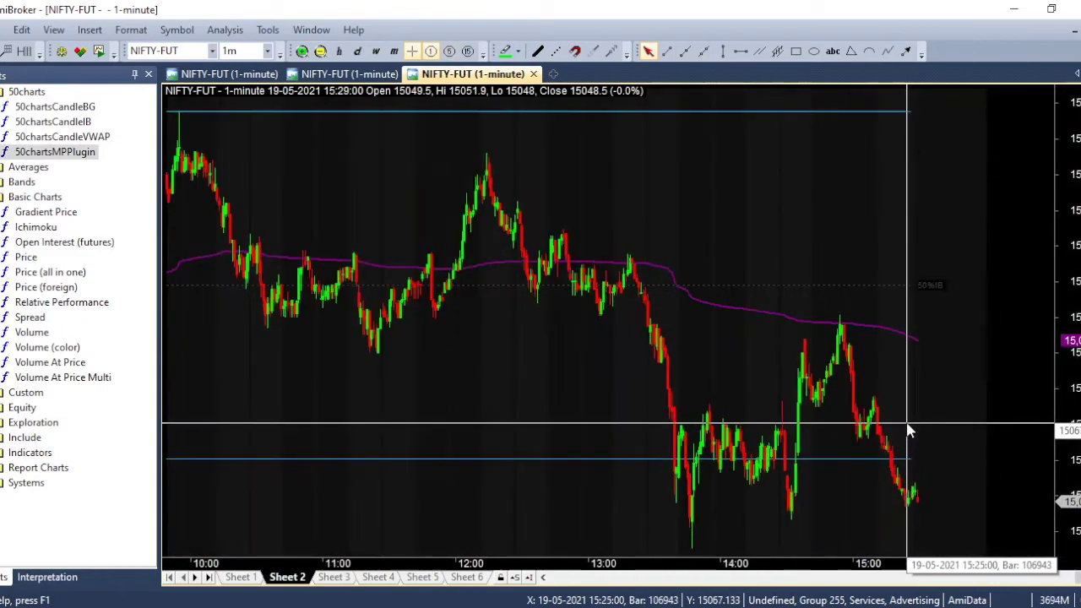
{"action": "scroll", "coordinate": [908, 455], "scroll_direction": "down", "scroll_amount": 3}
{"action": "key", "text": "2"}
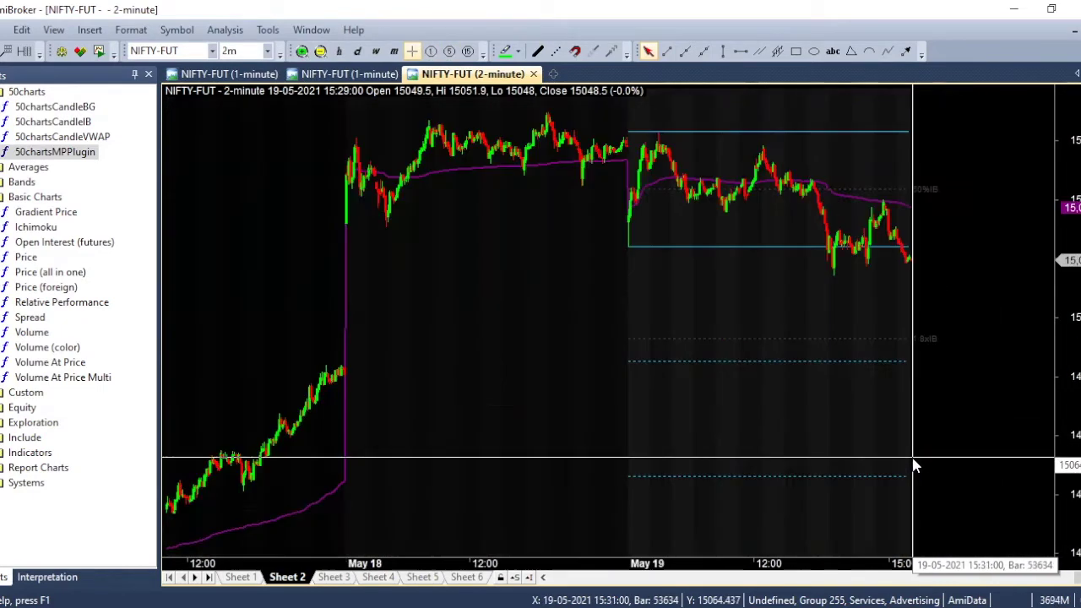
{"action": "key", "text": "3"}
{"action": "scroll", "coordinate": [917, 498], "scroll_direction": "up", "scroll_amount": 2}
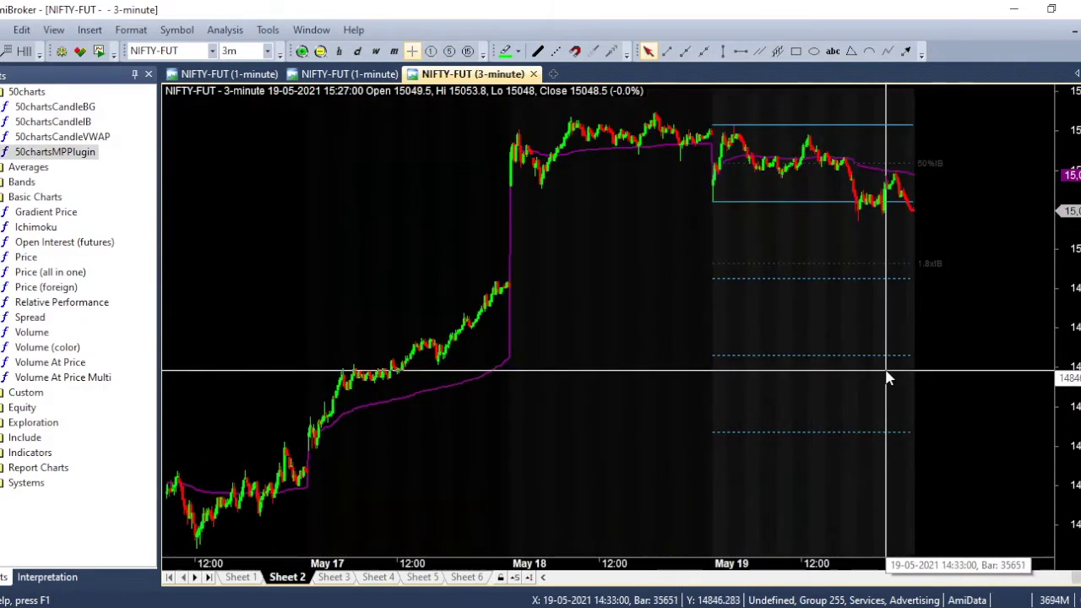
{"action": "key", "text": "5"}
{"action": "scroll", "coordinate": [882, 385], "scroll_direction": "up", "scroll_amount": 2}
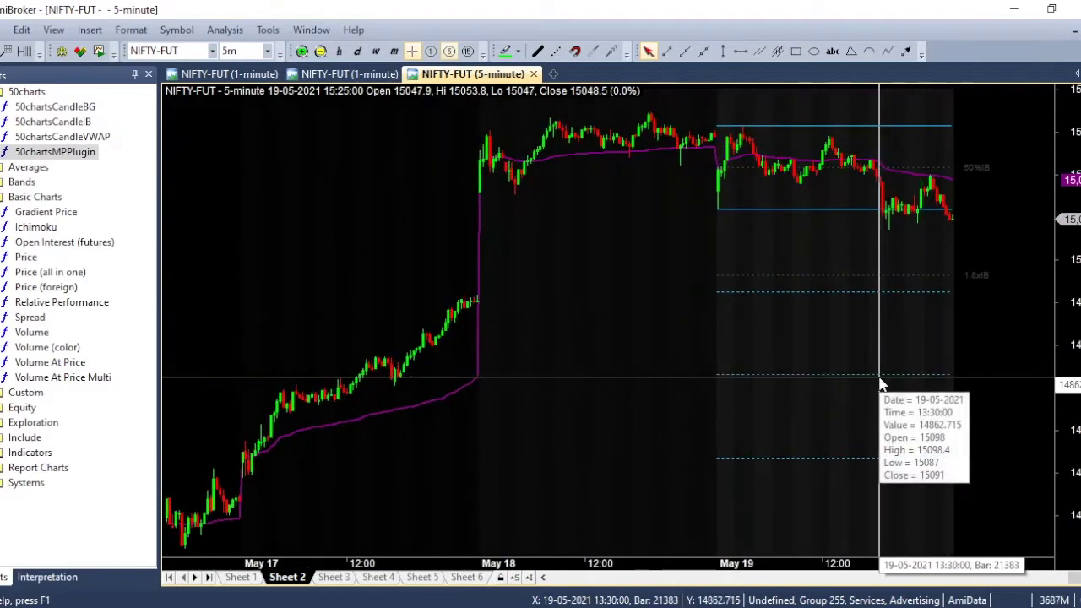
Step: Change the chart interval to 15 minutes and to 25 minutes
{"action": "key", "text": "1"}
{"action": "key", "text": "5"}
{"action": "scroll", "coordinate": [852, 386], "scroll_direction": "up", "scroll_amount": 2}
{"action": "key", "text": "2"}
{"action": "key", "text": "5"}
{"action": "scroll", "coordinate": [852, 389], "scroll_direction": "up", "scroll_amount": 2}
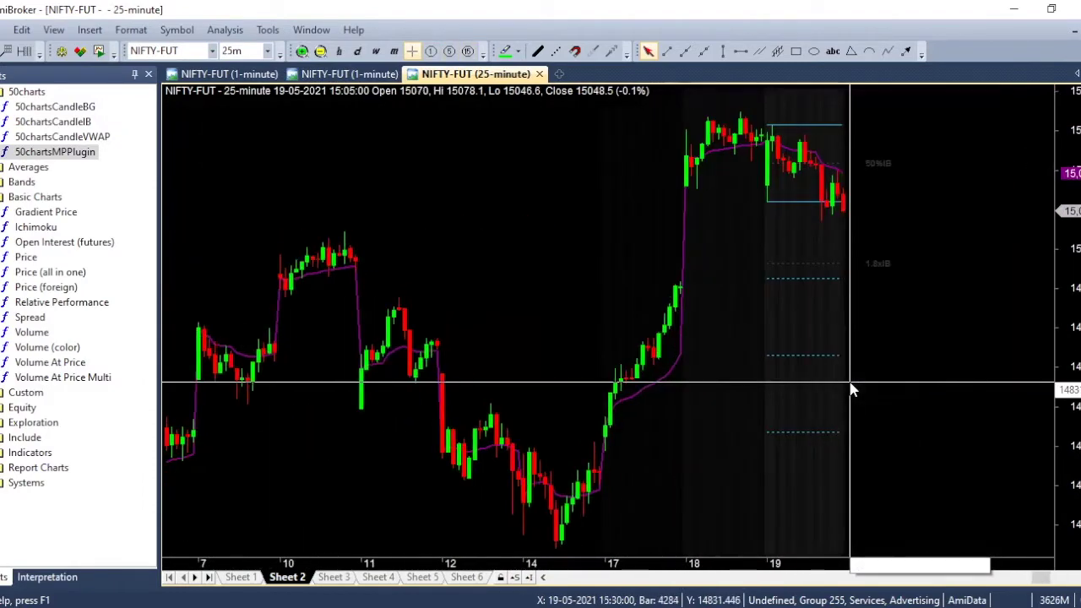
Step: Change the chart interval to 30, 60 and 75 minutes in turn
{"action": "key", "text": "3"}
{"action": "key", "text": "0"}
{"action": "scroll", "coordinate": [852, 389], "scroll_direction": "up", "scroll_amount": 2}
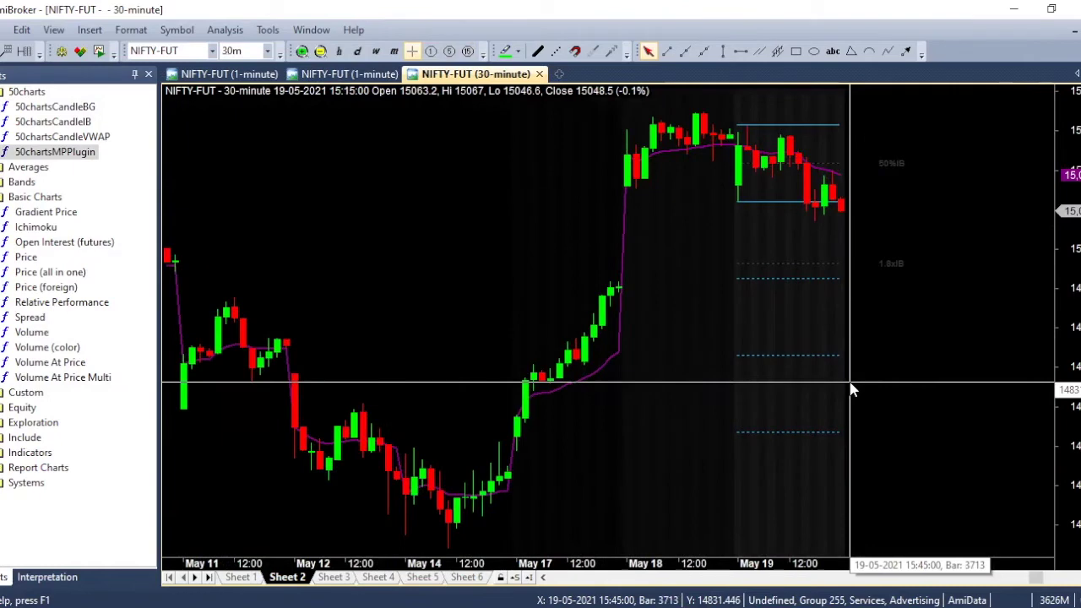
{"action": "key", "text": "6"}
{"action": "key", "text": "0"}
{"action": "key", "text": "7"}
{"action": "key", "text": "5"}
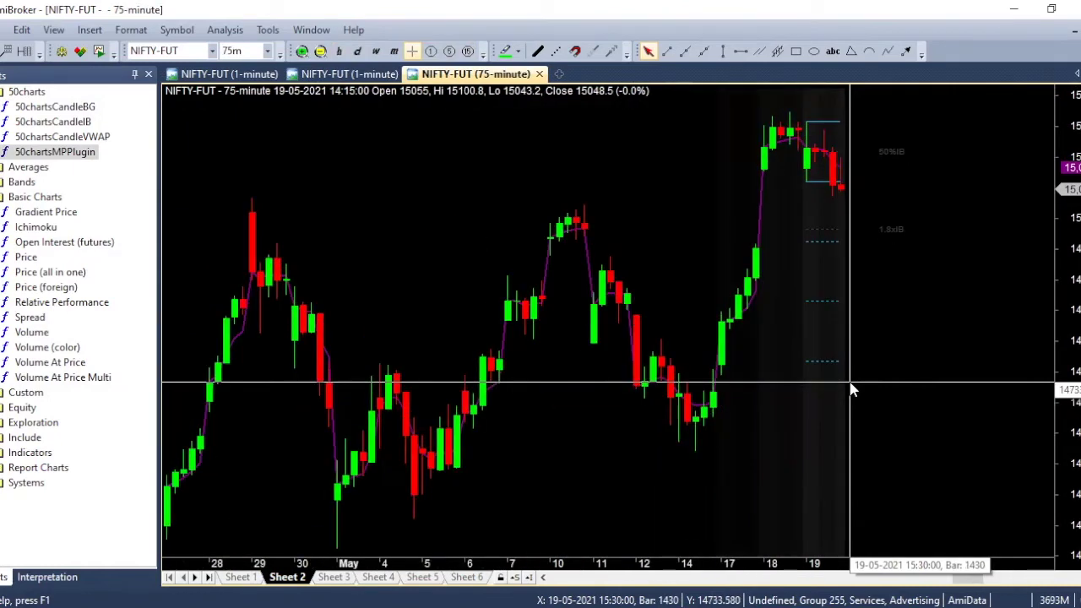
Step: View the chart at daily, weekly and monthly intervals, and return it to 5 minutes showing the latest sessions
{"action": "key", "text": "d"}
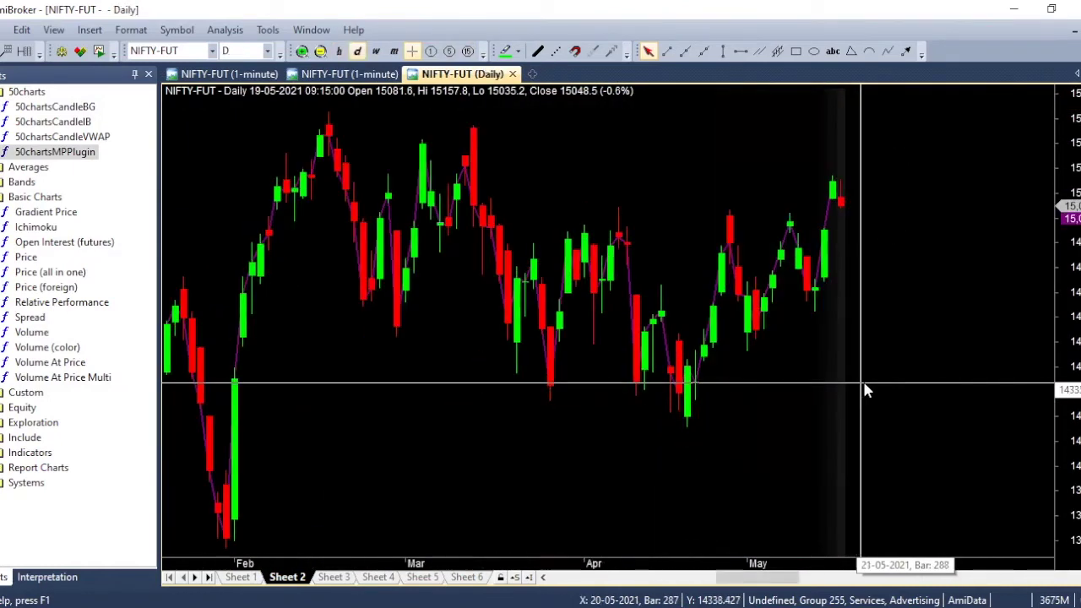
{"action": "key", "text": "w"}
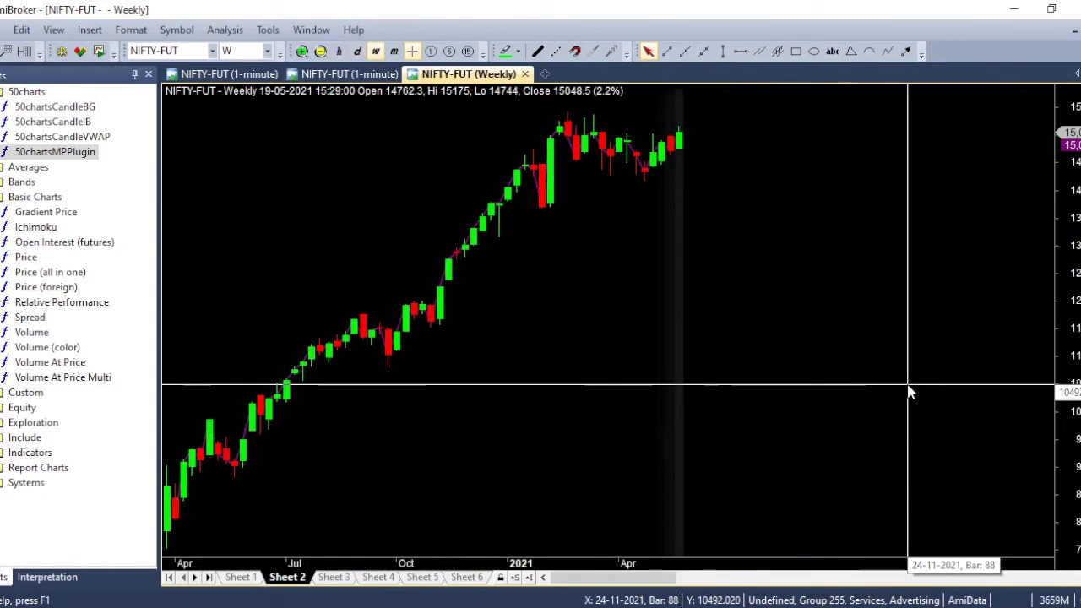
{"action": "key", "text": "m"}
{"action": "key", "text": "5"}
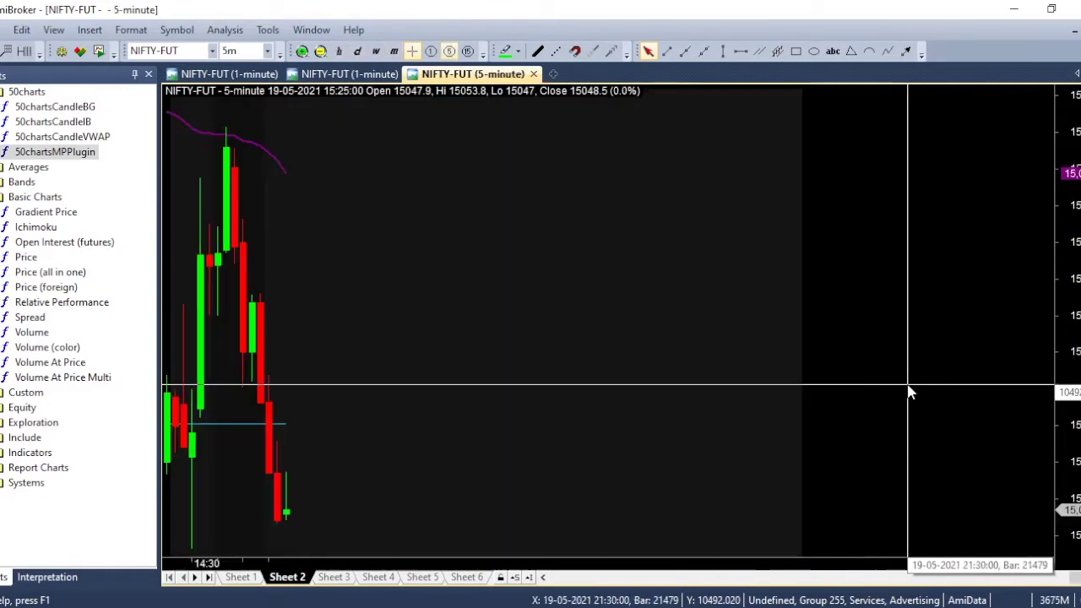
{"action": "scroll", "coordinate": [878, 382], "scroll_direction": "down", "scroll_amount": 5}
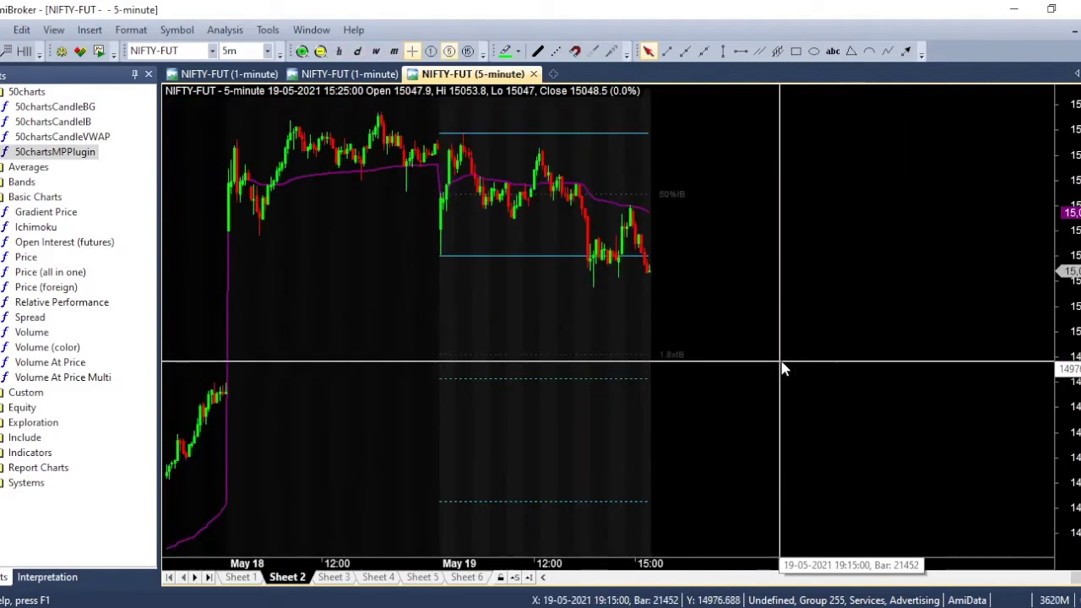
{"action": "scroll", "coordinate": [449, 303], "scroll_direction": "up", "scroll_amount": 5}
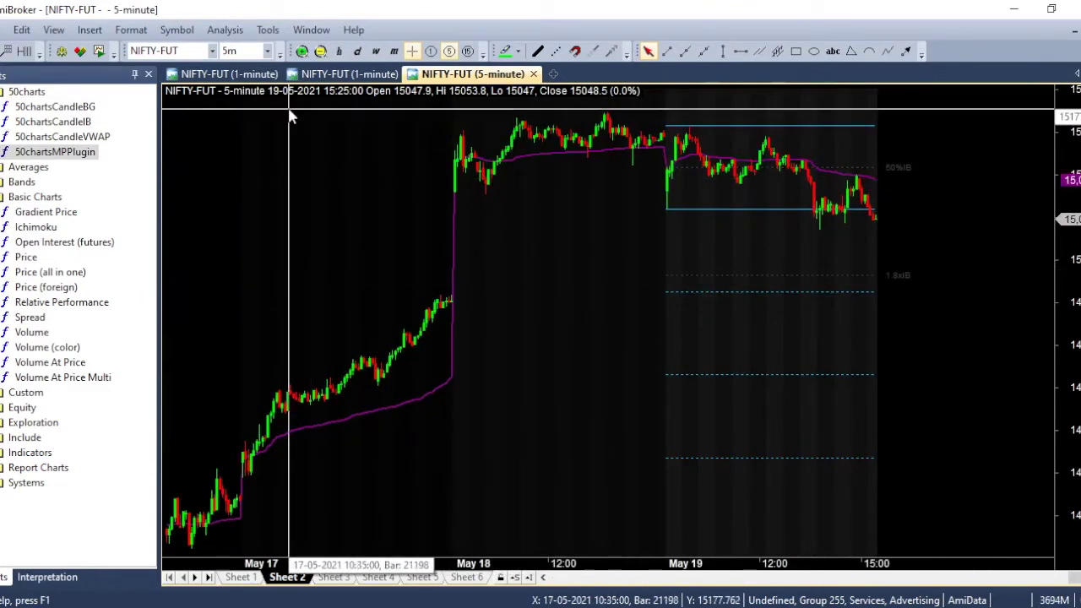
Step: Open the keyboard shortcut customization and select the Intraday | 5-minute command in the View category
{"action": "left_click", "coordinate": [267, 30]}
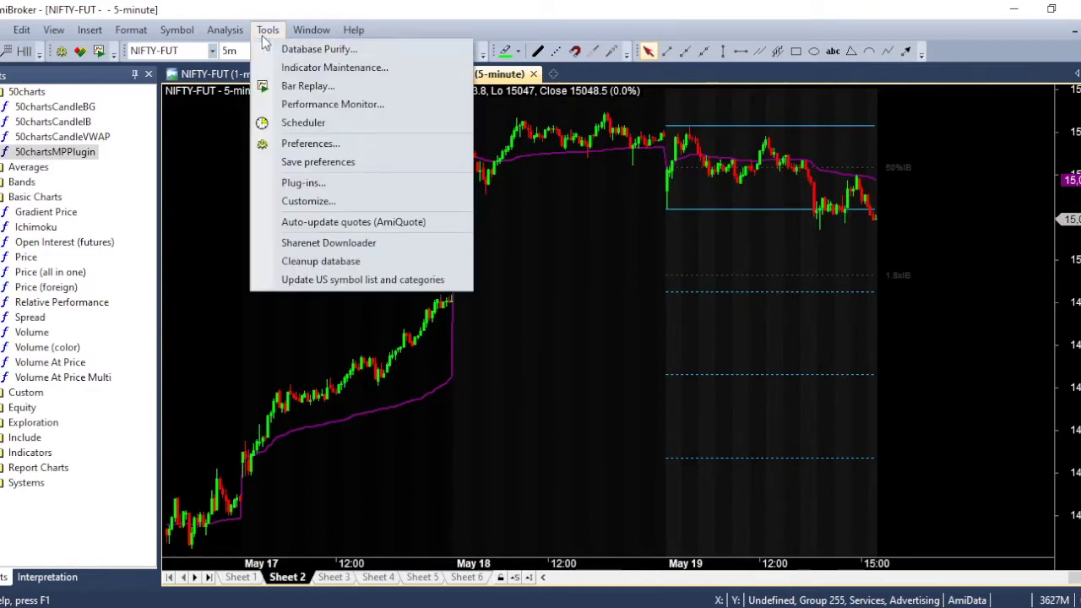
{"action": "left_click", "coordinate": [307, 201]}
{"action": "left_click", "coordinate": [626, 188]}
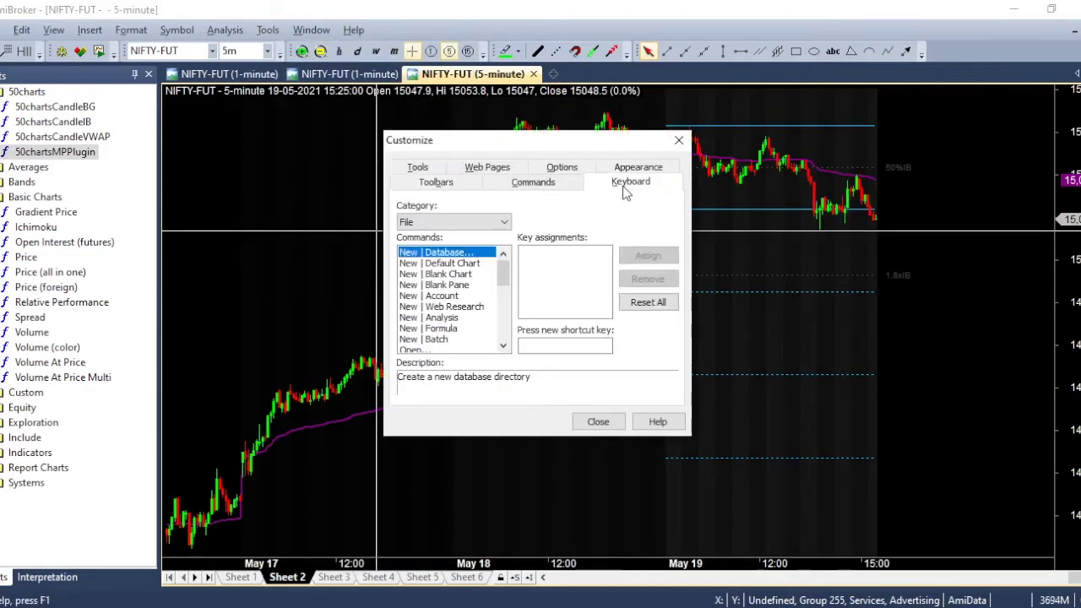
{"action": "left_click", "coordinate": [461, 220]}
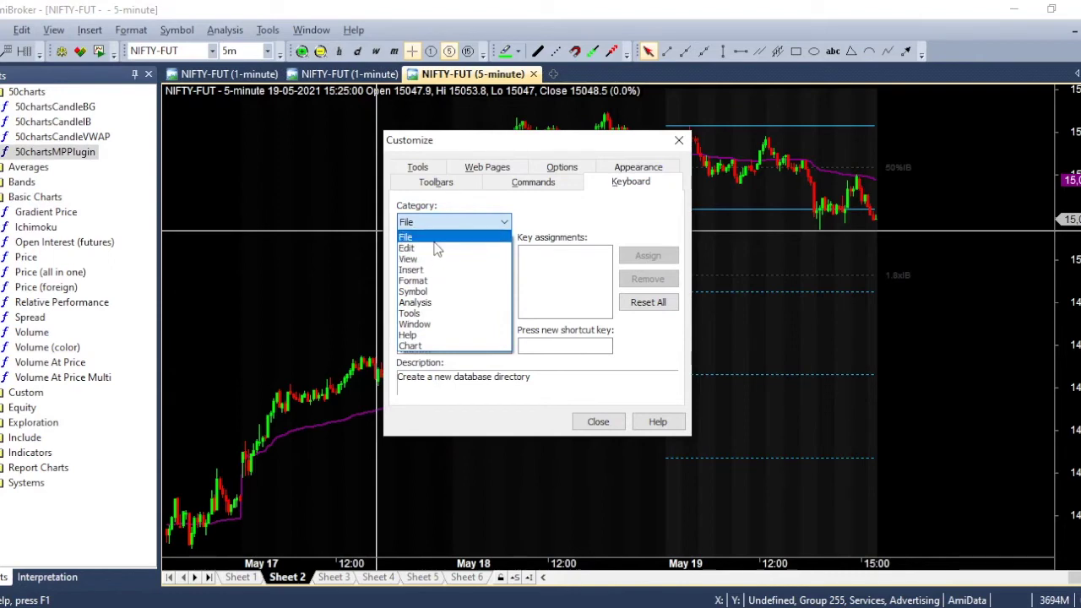
{"action": "left_click", "coordinate": [431, 264]}
{"action": "scroll", "coordinate": [499, 290], "scroll_direction": "down", "scroll_amount": 3}
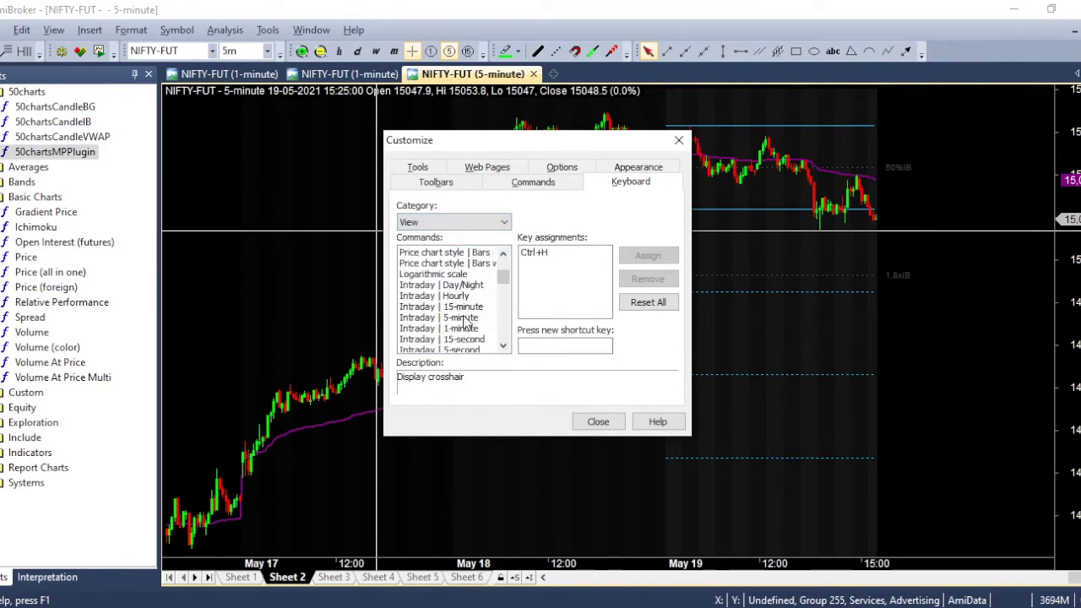
{"action": "left_click", "coordinate": [464, 319]}
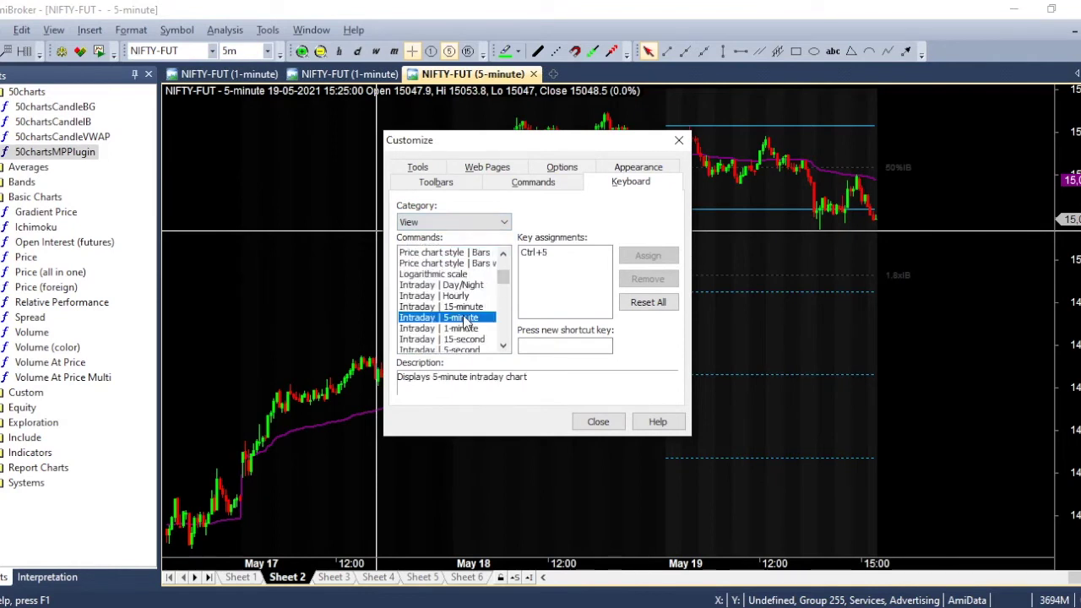
Step: Remove the 5-minute command's shortcut, assign Ctrl+5 to it again, and test switching the chart between 3 and 5 minutes
{"action": "left_click", "coordinate": [535, 253]}
{"action": "left_click", "coordinate": [648, 278]}
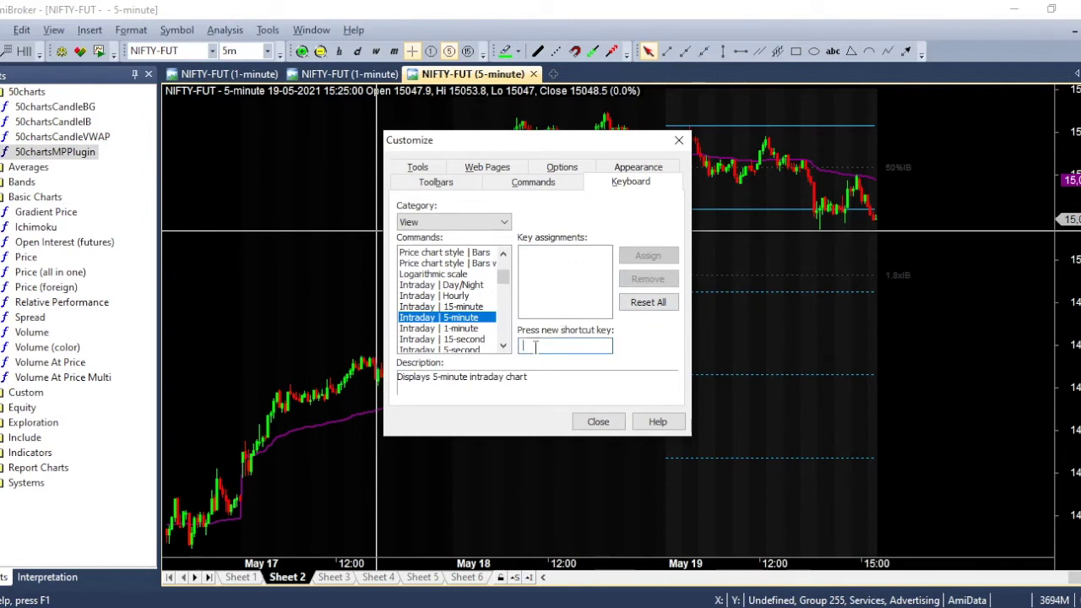
{"action": "key", "text": "ctrl+5"}
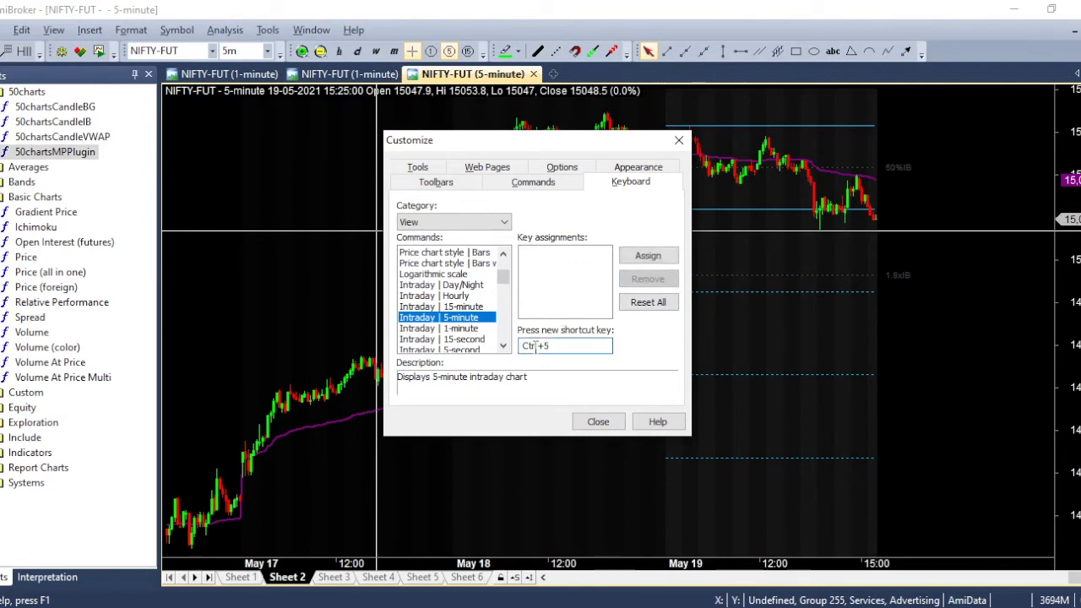
{"action": "left_click", "coordinate": [659, 261]}
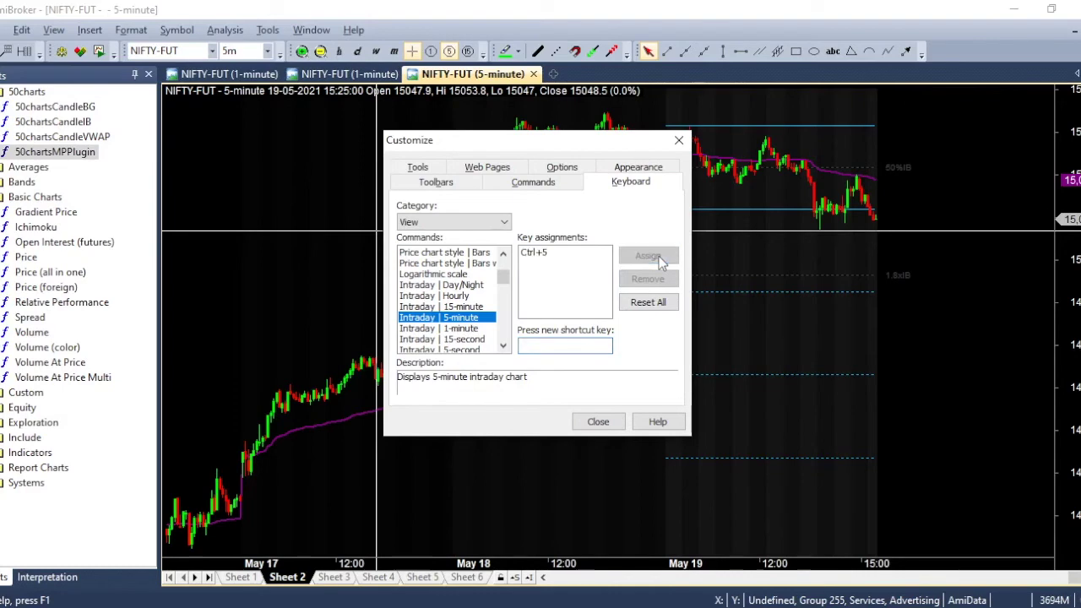
{"action": "left_click", "coordinate": [598, 421]}
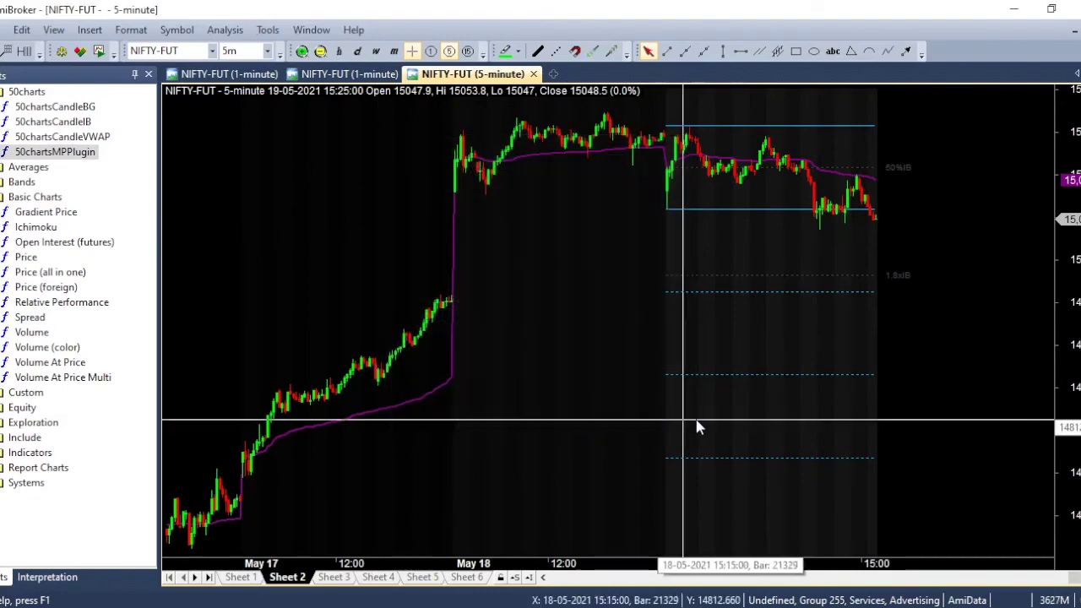
{"action": "key", "text": "ctrl+3"}
{"action": "key", "text": "ctrl+5"}
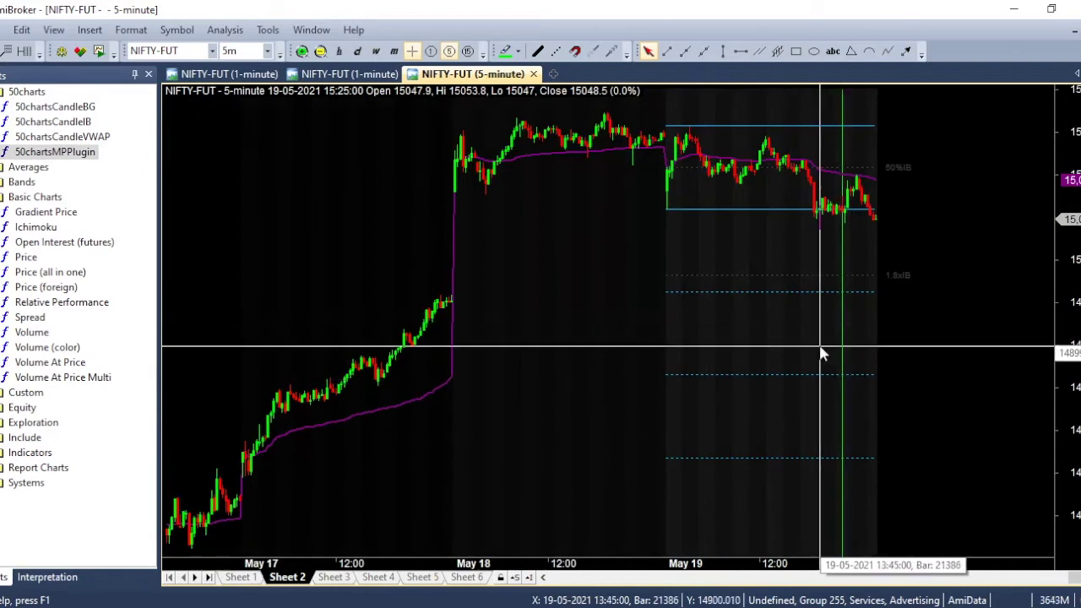
Step: Mark a range on the May 19 session with start and end markers at about 10:25 and 12:50
{"action": "scroll", "coordinate": [824, 353], "scroll_direction": "up", "scroll_amount": 2}
{"action": "double_click", "coordinate": [641, 344]}
{"action": "double_click", "coordinate": [777, 393]}
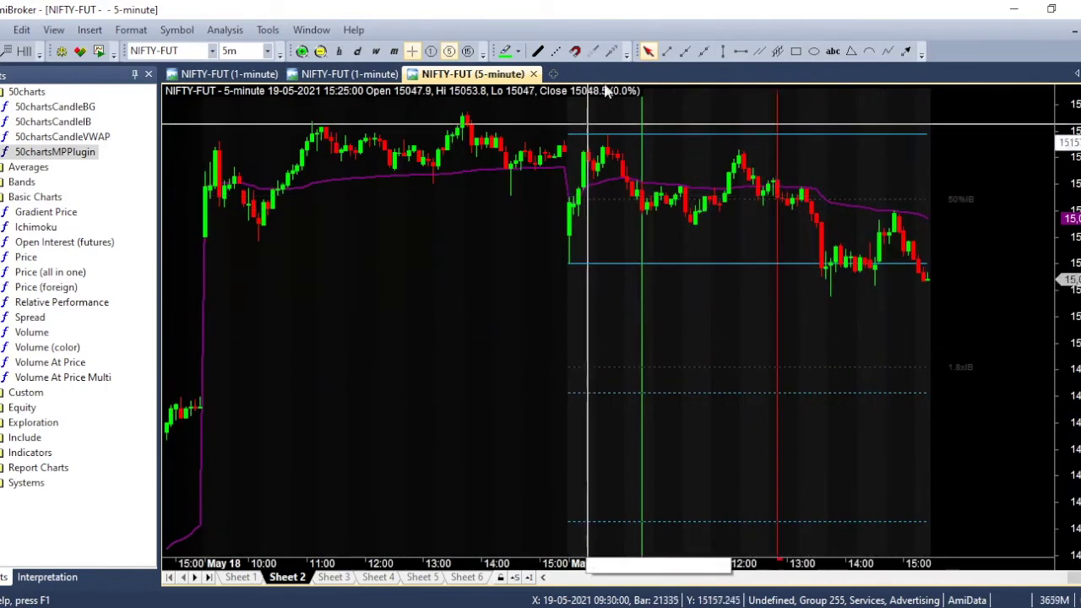
Step: Draw a horizontal line at about 15121 across the chart and delete it
{"action": "left_click", "coordinate": [742, 52]}
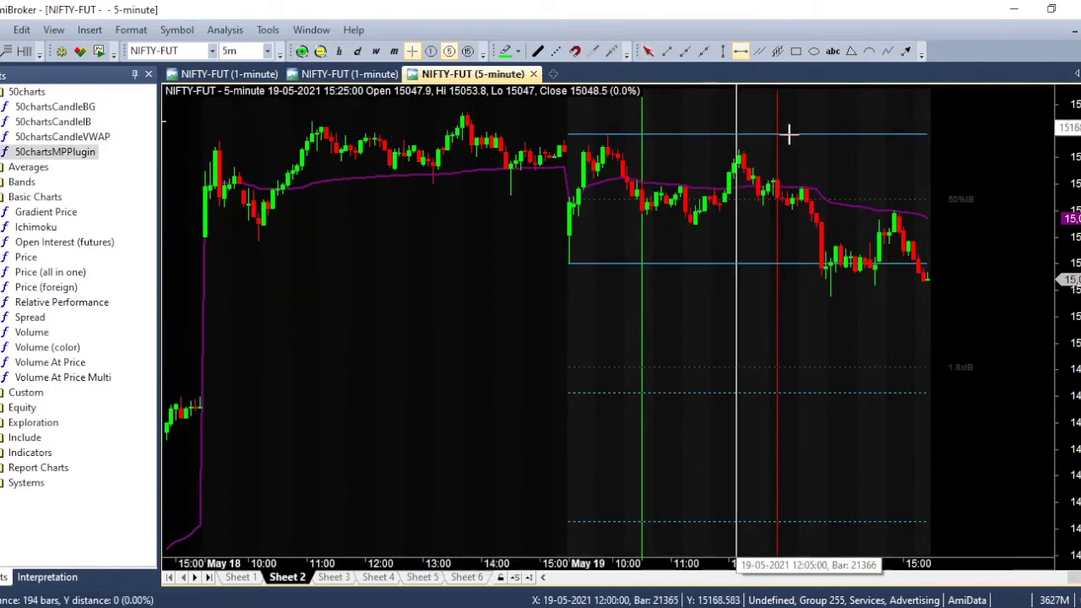
{"action": "left_click", "coordinate": [858, 180]}
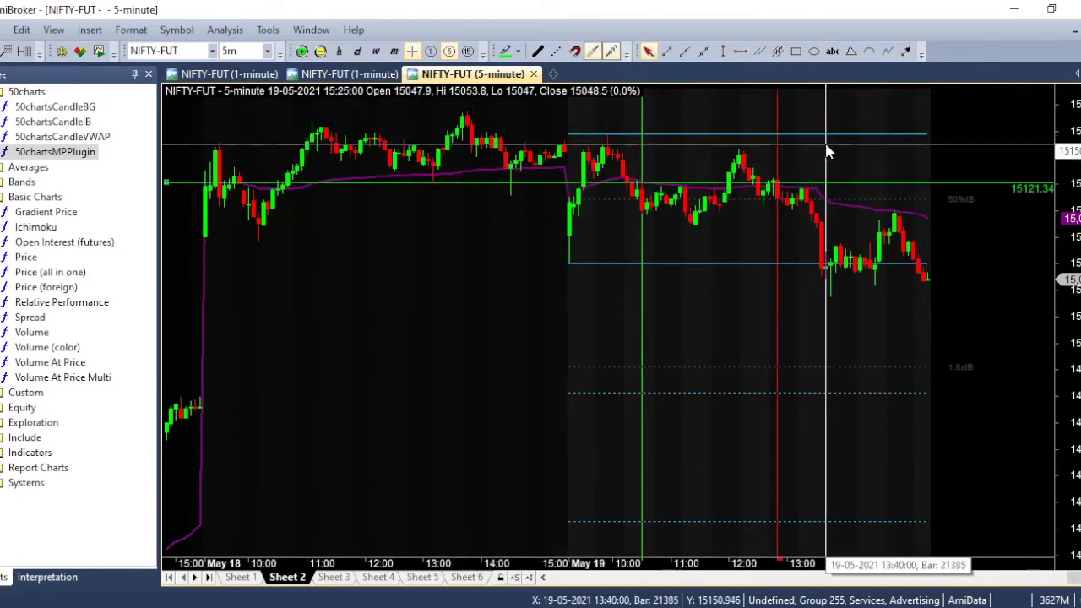
{"action": "mouse_move", "coordinate": [827, 151]}
{"action": "key", "text": "Delete"}
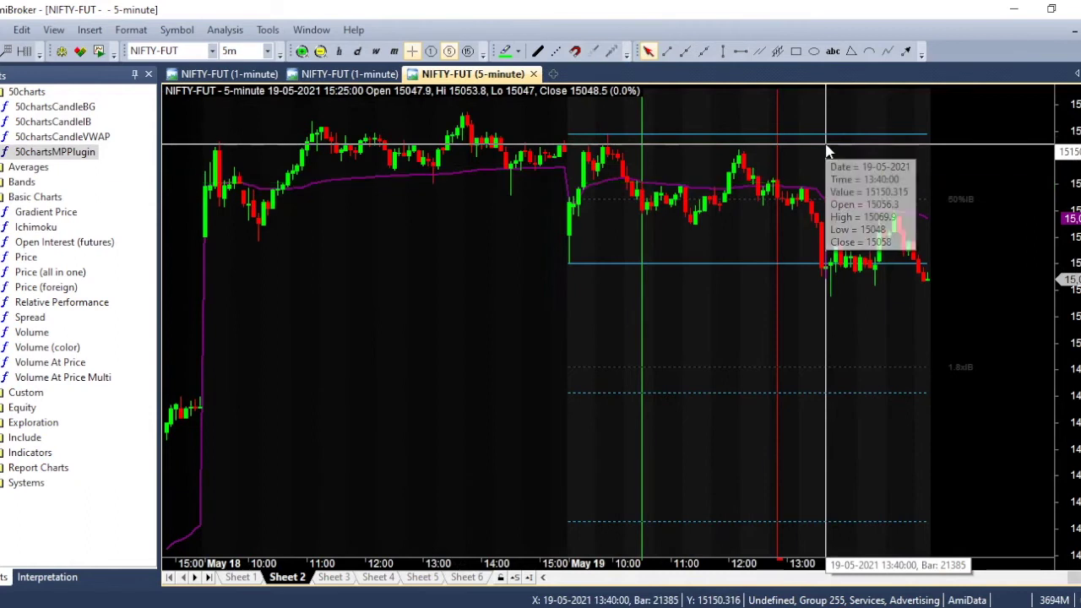
Step: Draw a dotted, right-extended trend line along the May 18 and 19 highs and place a parallel copy along the lows
{"action": "left_click", "coordinate": [668, 53]}
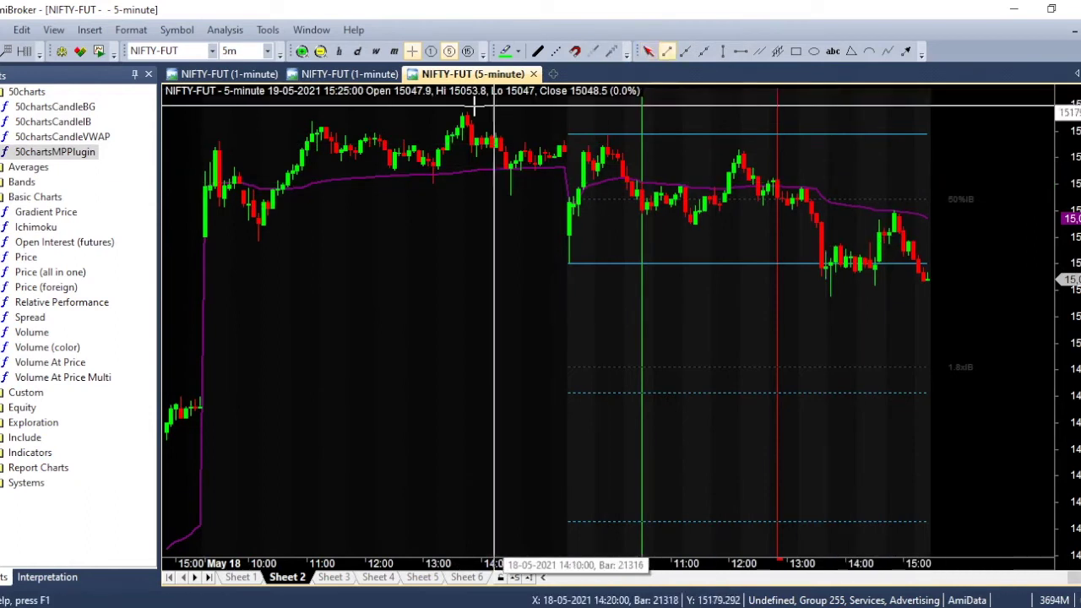
{"action": "left_click_drag", "start_coordinate": [461, 112], "coordinate": [1015, 189]}
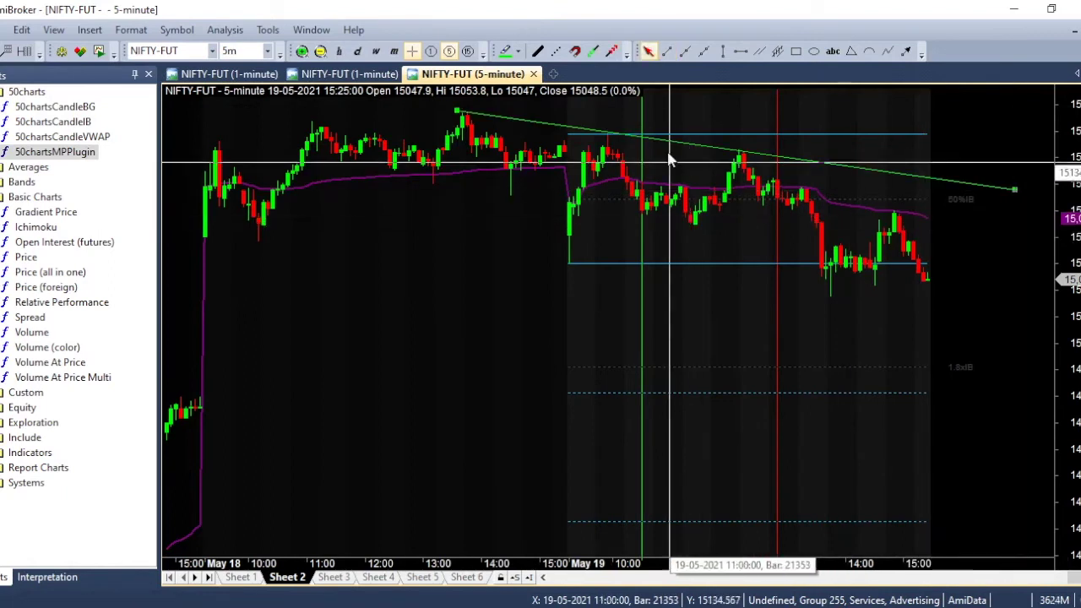
{"action": "left_click", "coordinate": [556, 52]}
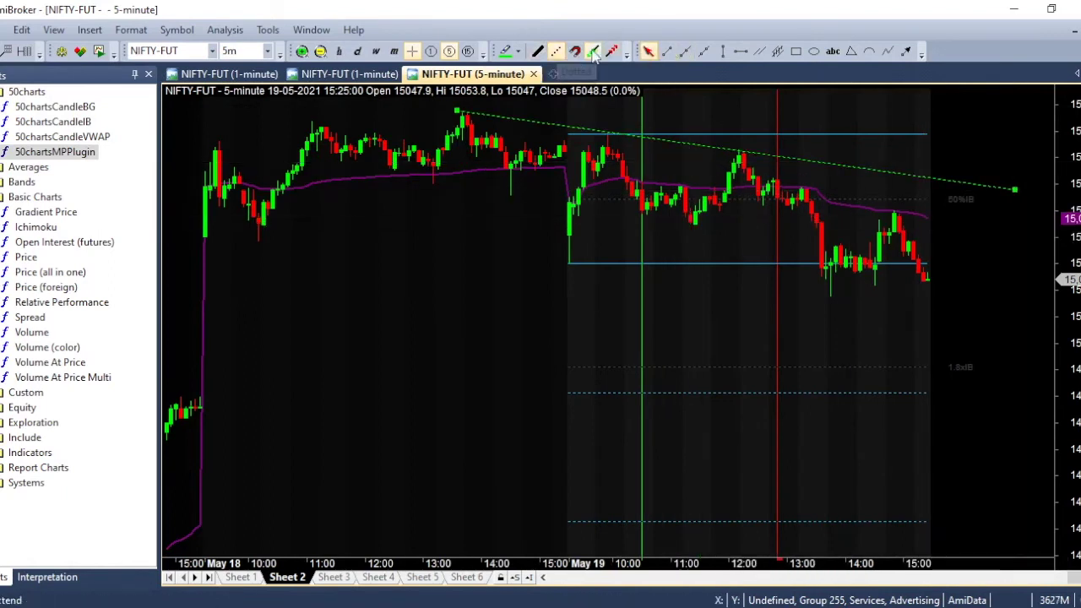
{"action": "left_click", "coordinate": [611, 52]}
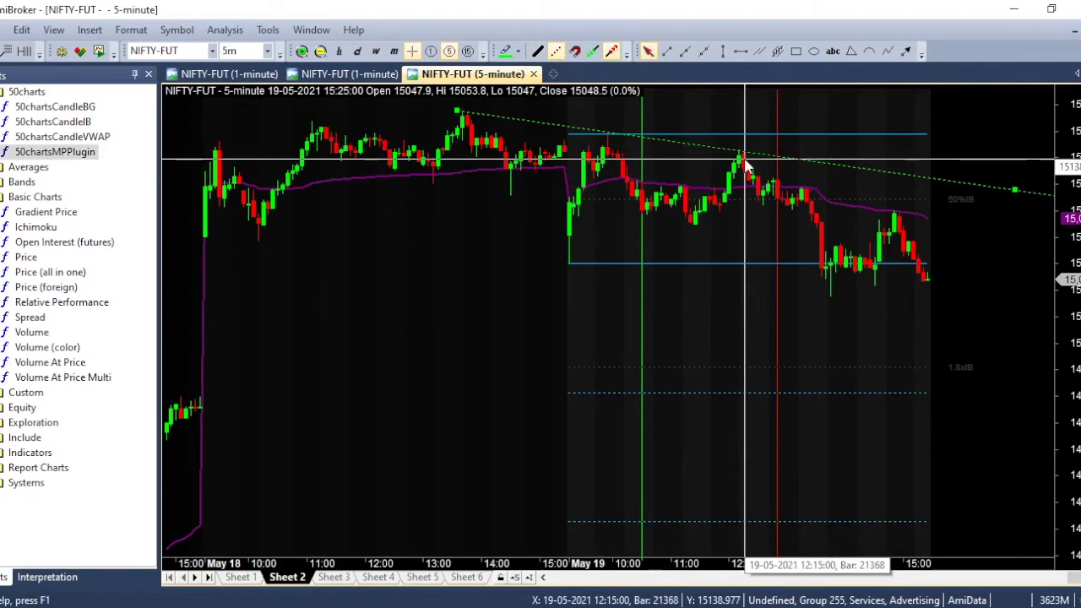
{"action": "mouse_move", "coordinate": [746, 152]}
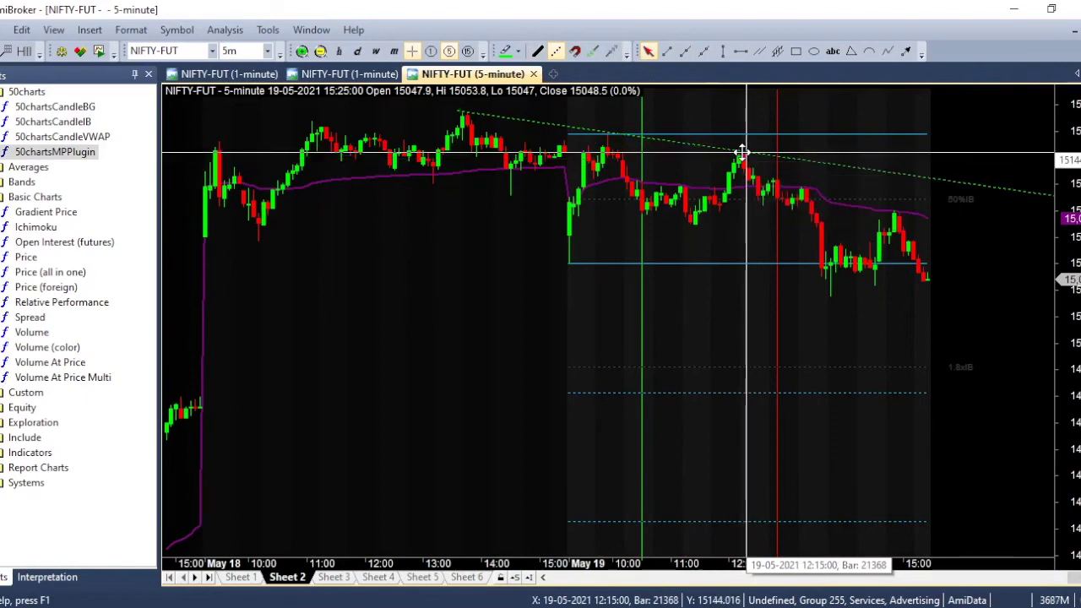
{"action": "left_click_drag", "start_coordinate": [733, 152], "coordinate": [452, 244]}
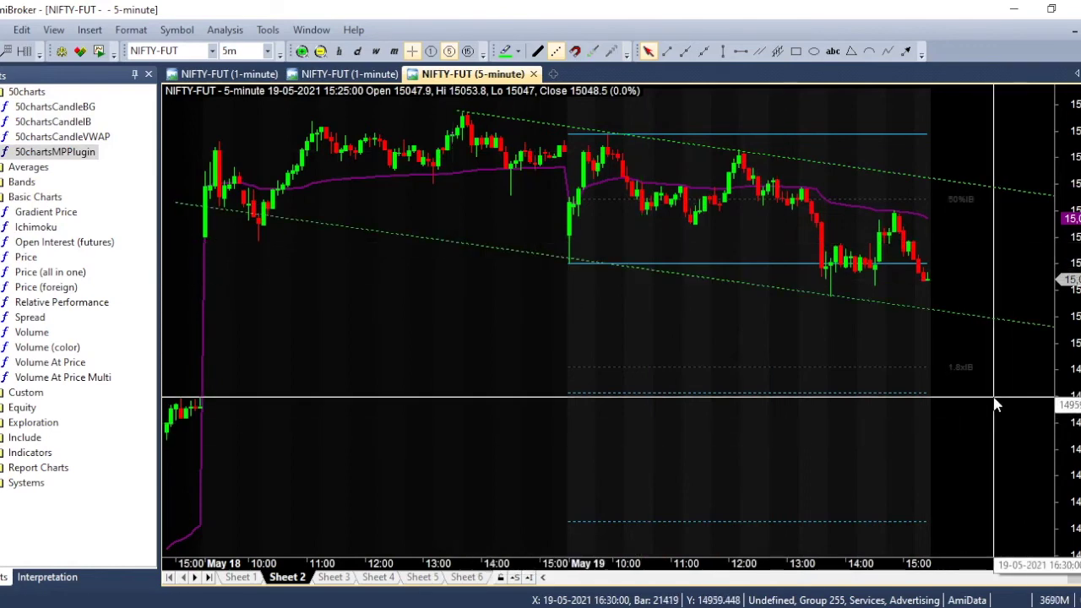
Step: Delete all studies from the visible layers of the 5-minute chart
{"action": "scroll", "coordinate": [988, 414], "scroll_direction": "down", "scroll_amount": 2}
{"action": "scroll", "coordinate": [995, 406], "scroll_direction": "down", "scroll_amount": 3}
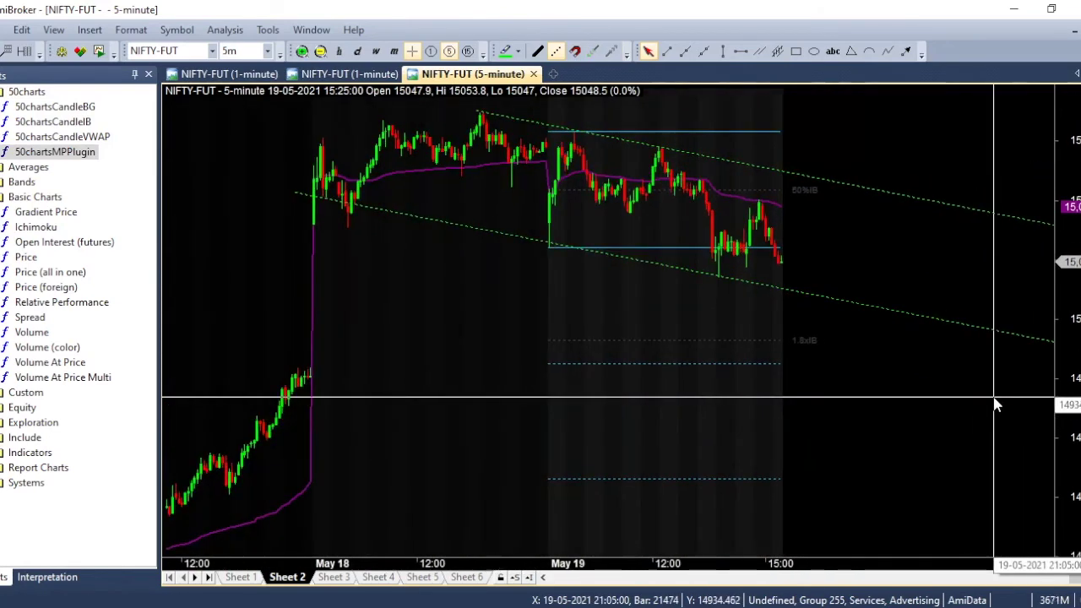
{"action": "key", "text": "alt+Delete"}
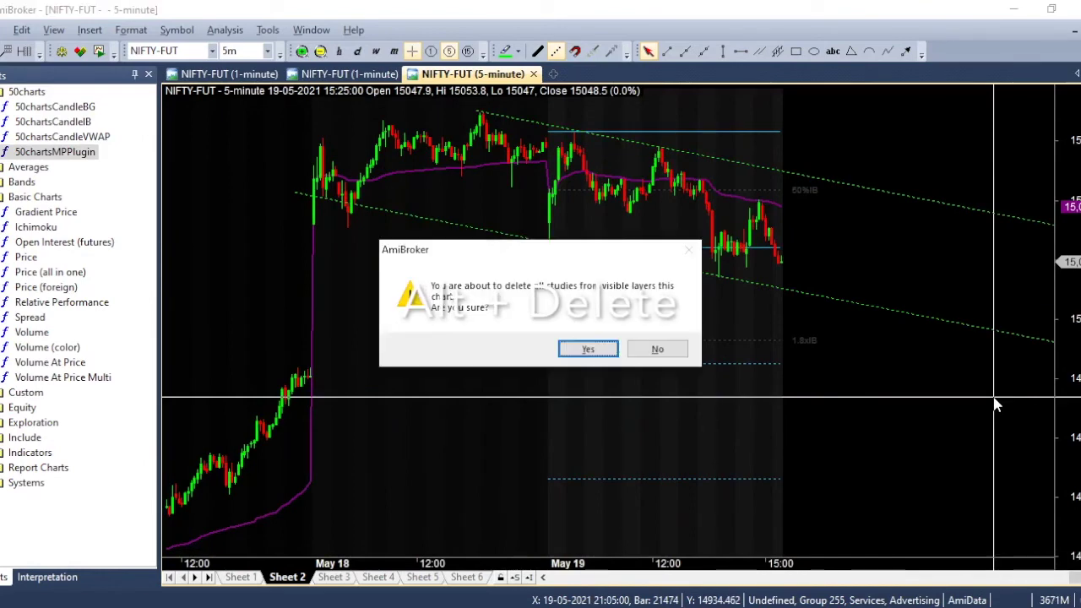
{"action": "key", "text": "Return"}
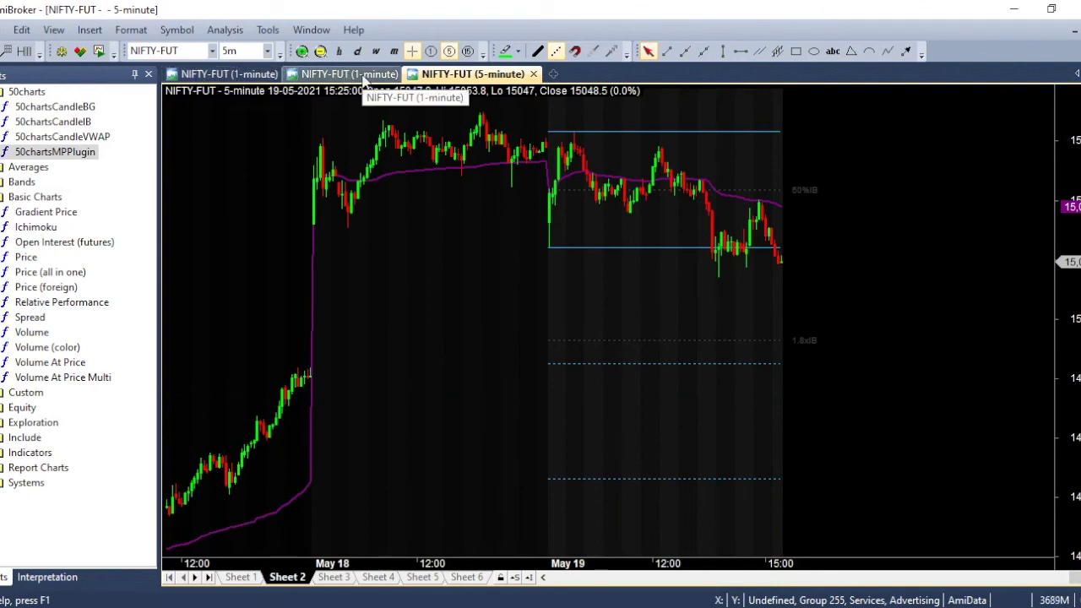
Step: Switch to the weekly-series market profile chart and examine its April and May distributions at different zoom levels
{"action": "key", "text": "ctrl+Tab"}
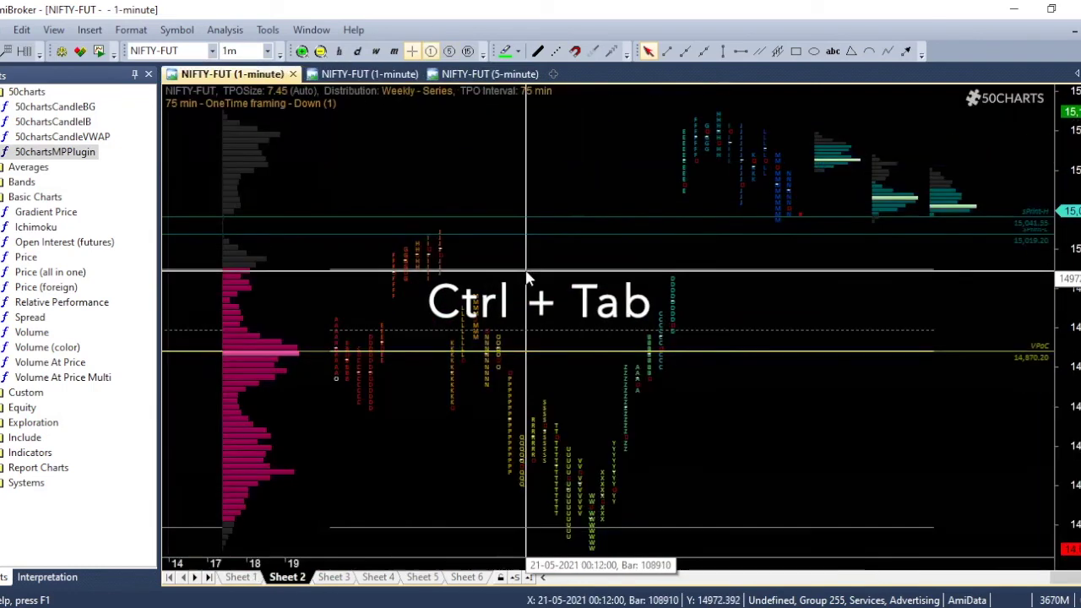
{"action": "scroll", "coordinate": [691, 377], "scroll_direction": "down", "scroll_amount": 2}
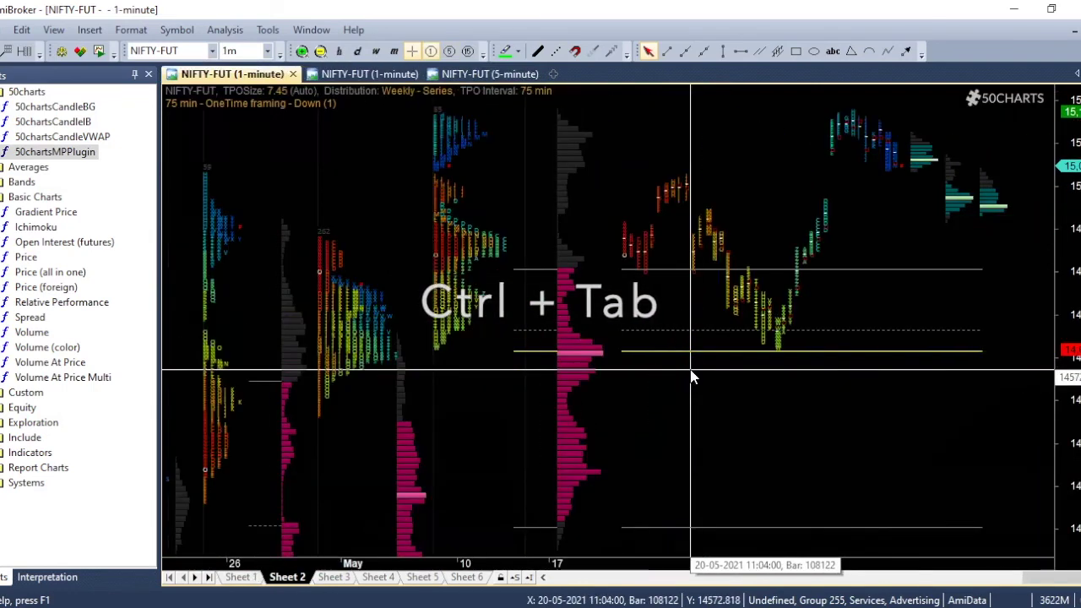
{"action": "scroll", "coordinate": [660, 383], "scroll_direction": "down", "scroll_amount": 5}
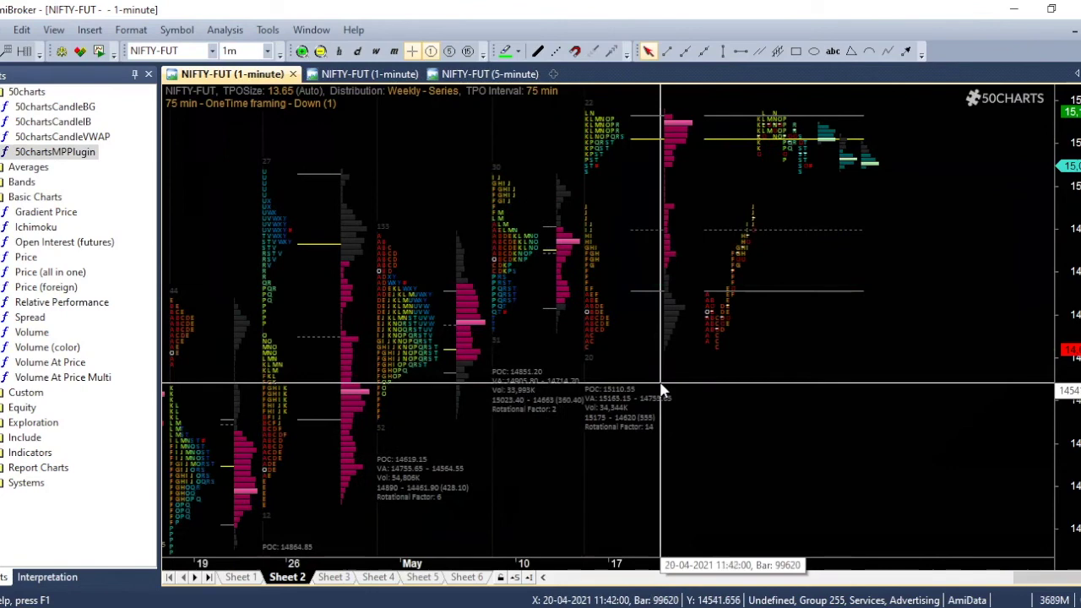
{"action": "scroll", "coordinate": [661, 390], "scroll_direction": "up", "scroll_amount": 5}
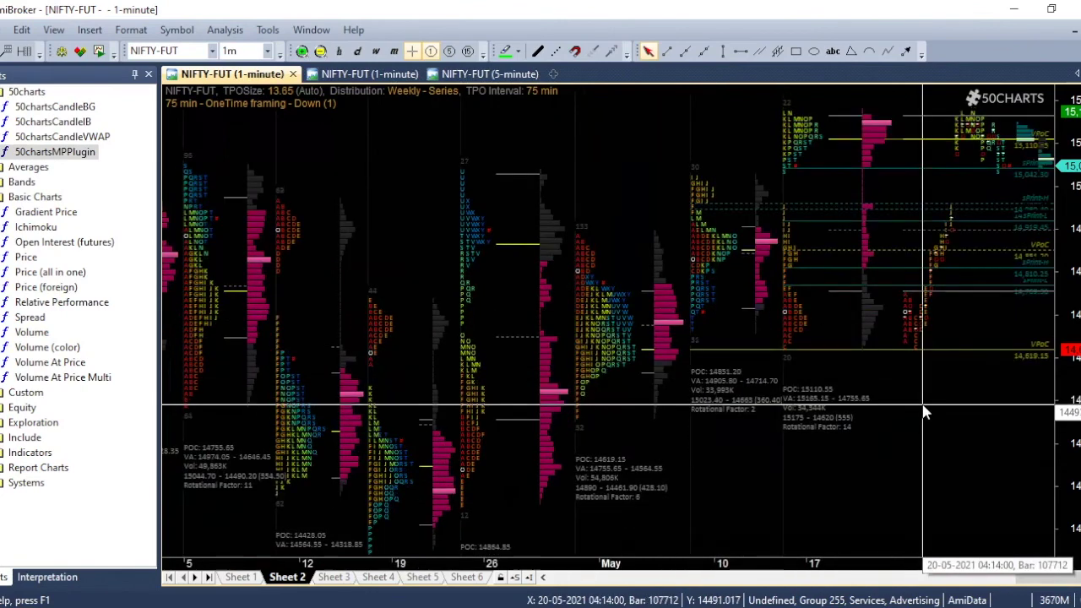
{"action": "scroll", "coordinate": [924, 407], "scroll_direction": "down", "scroll_amount": 1}
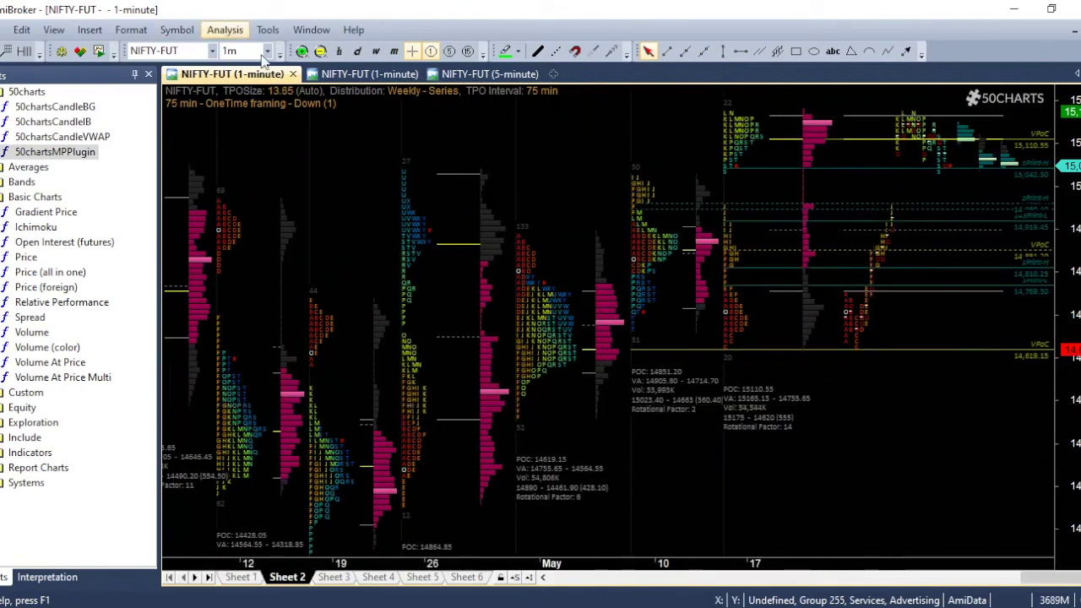
Step: Cycle through the open charts, viewing the daily 30-minute market profile, and return to the 5-minute candlestick chart
{"action": "key", "text": "ctrl+Tab"}
{"action": "key", "text": "ctrl+Tab"}
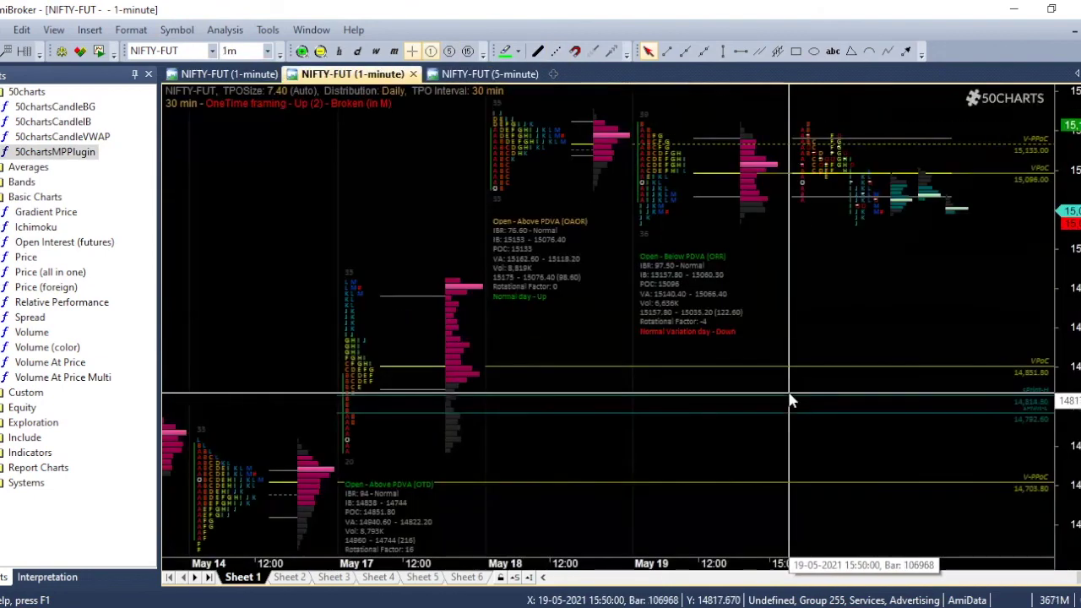
{"action": "key", "text": "ctrl+Tab"}
{"action": "key", "text": "ctrl+Tab"}
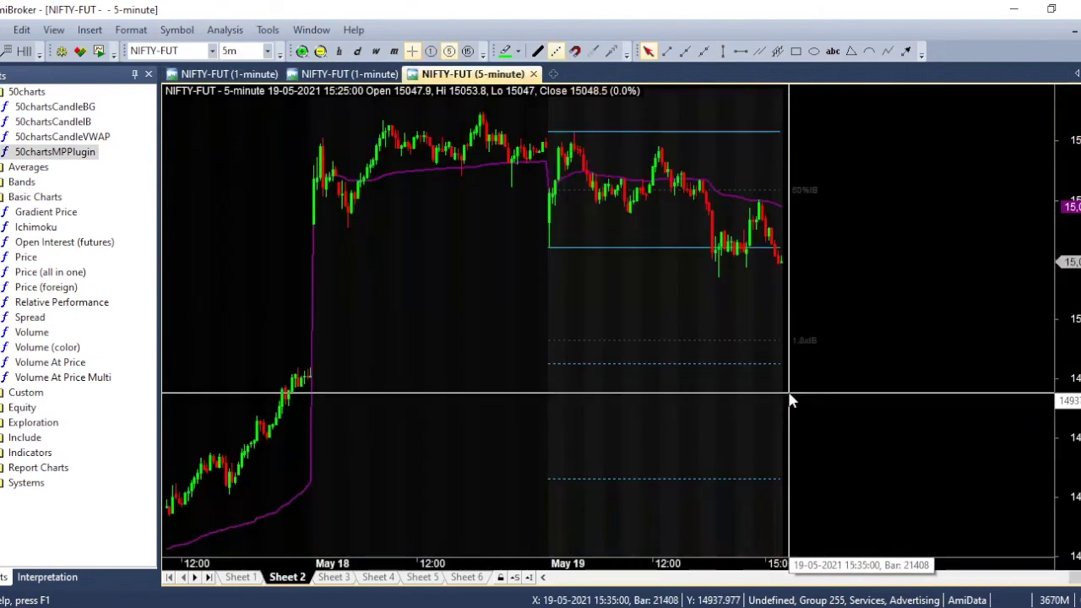